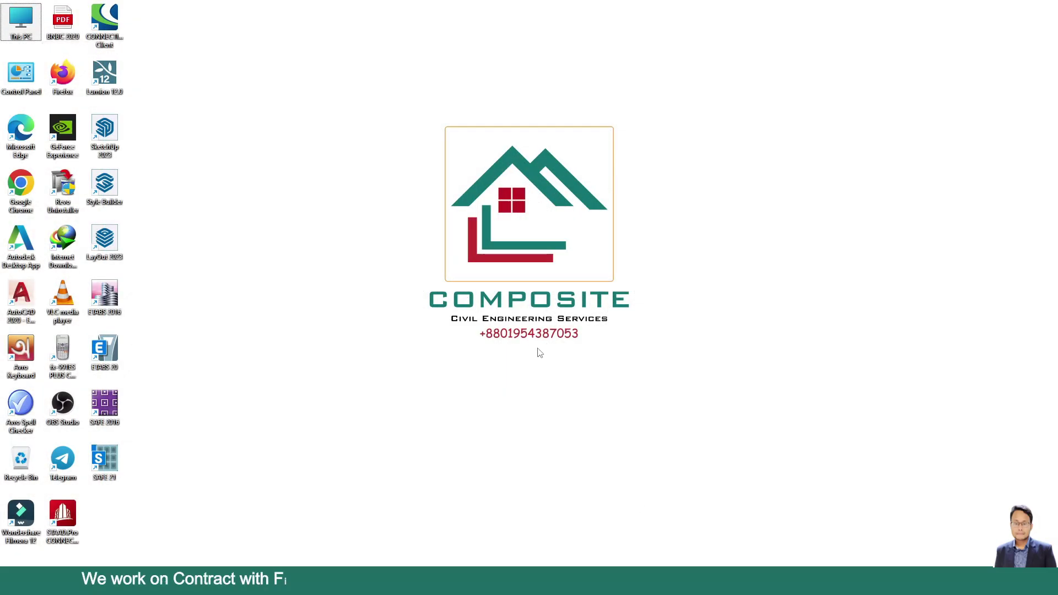
- Zoom in on the three Typical Floor Plan (1st-6th) drawings and pan them toward the top
{"action": "left_click", "coordinate": [736, 527]}
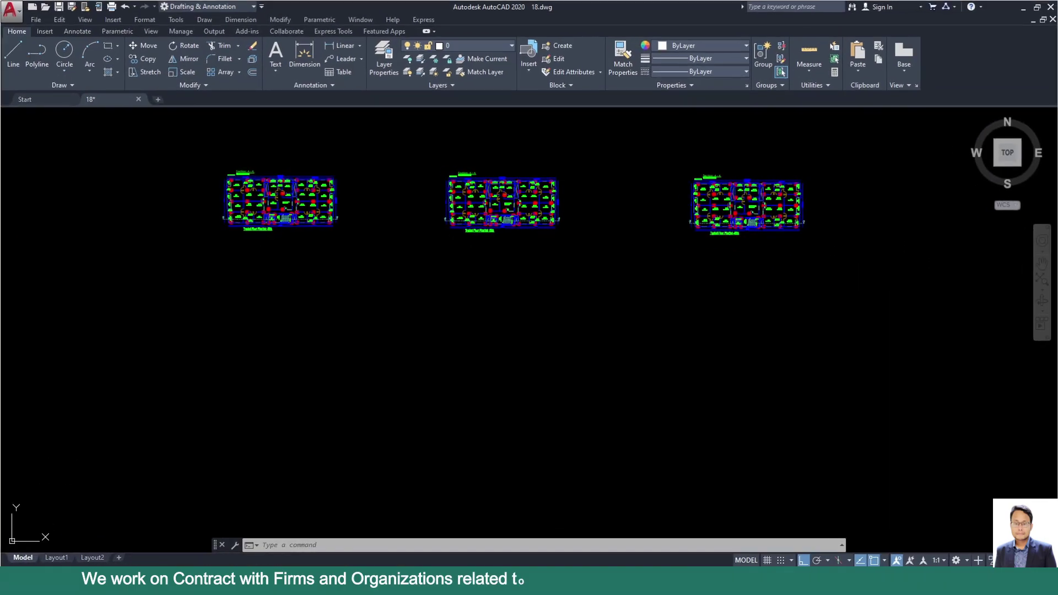
{"action": "scroll", "coordinate": [262, 385], "scroll_direction": "up", "scroll_amount": 4}
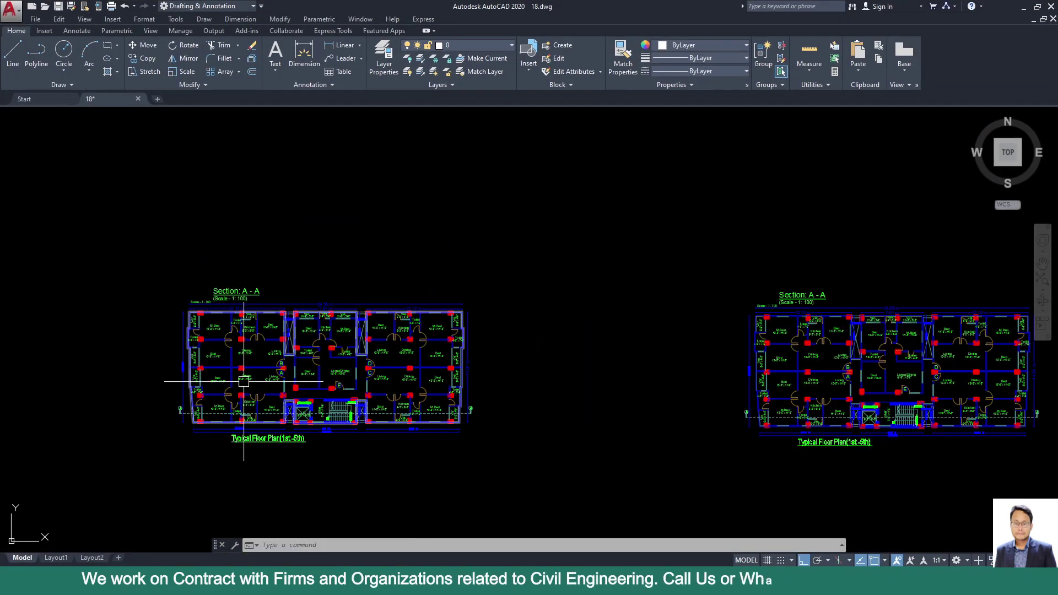
{"action": "scroll", "coordinate": [279, 366], "scroll_direction": "down", "scroll_amount": 4}
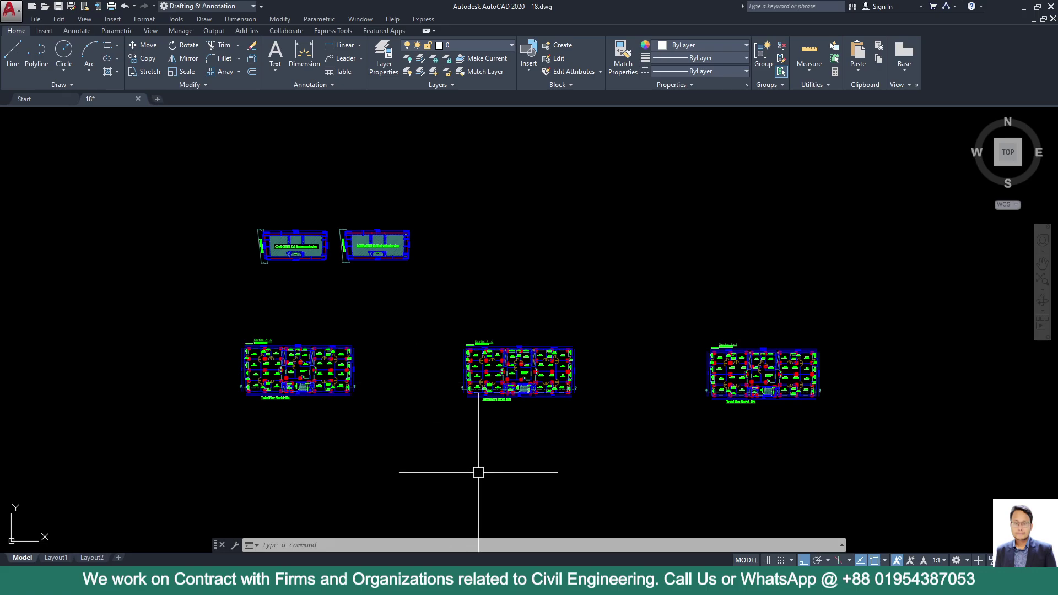
{"action": "scroll", "coordinate": [248, 416], "scroll_direction": "up", "scroll_amount": 4}
{"action": "middle_click_drag", "start_coordinate": [338, 406], "coordinate": [353, 287]}
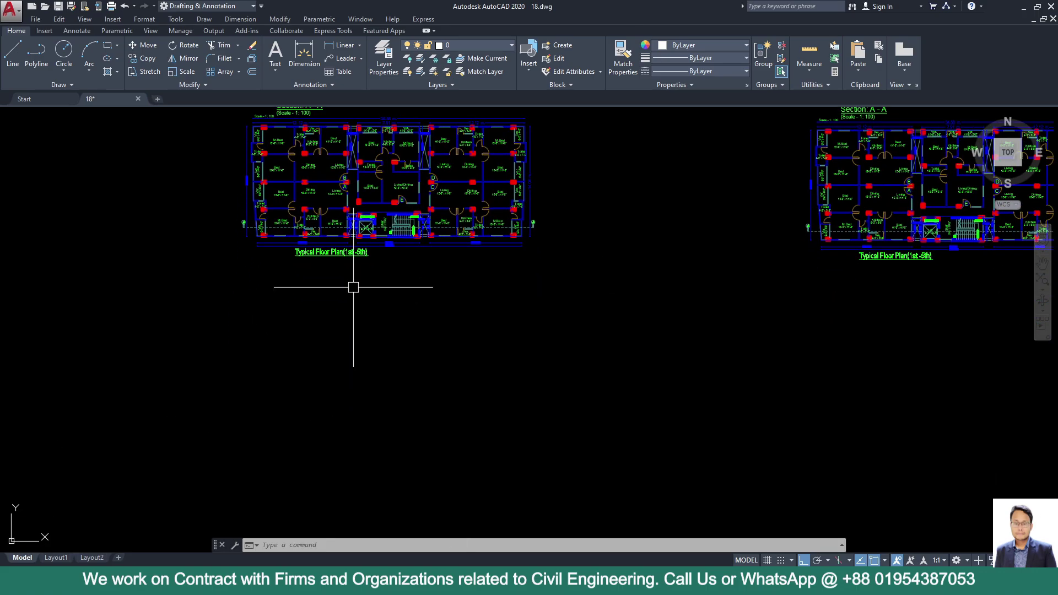
- Draw a five-segment stepped line below the floor plans that dips down and rises back up
{"action": "type", "text": "l"}
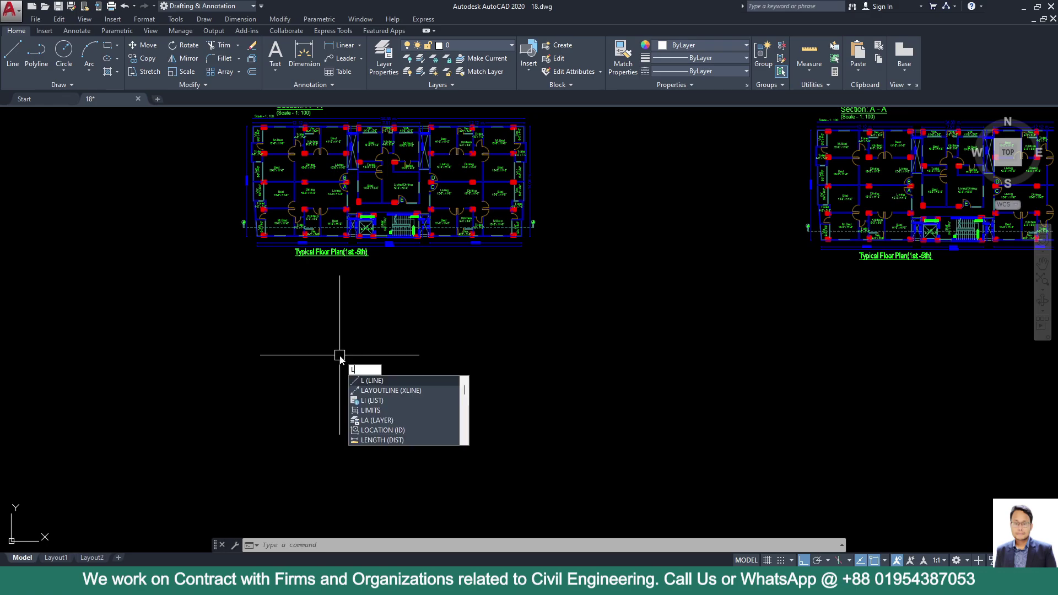
{"action": "key", "text": "Return"}
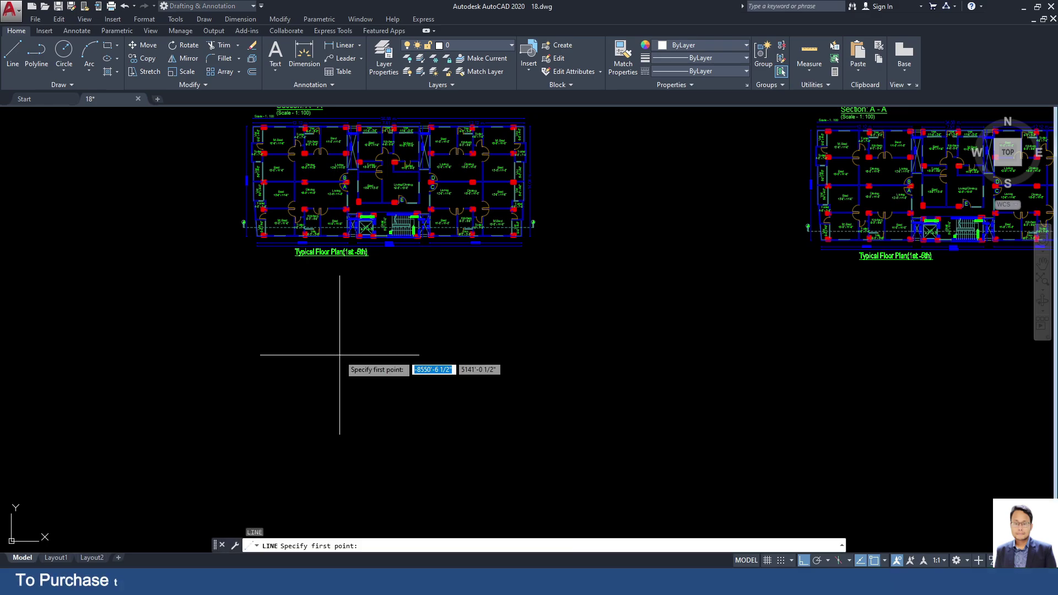
{"action": "left_click", "coordinate": [338, 356]}
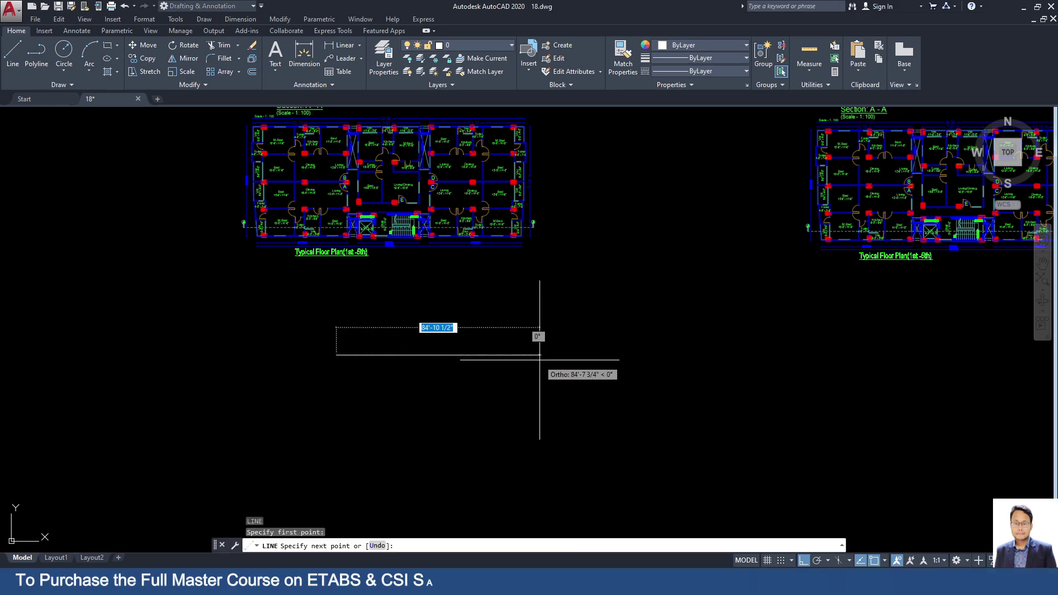
{"action": "left_click", "coordinate": [539, 357]}
{"action": "left_click", "coordinate": [545, 431]}
{"action": "left_click", "coordinate": [682, 431]}
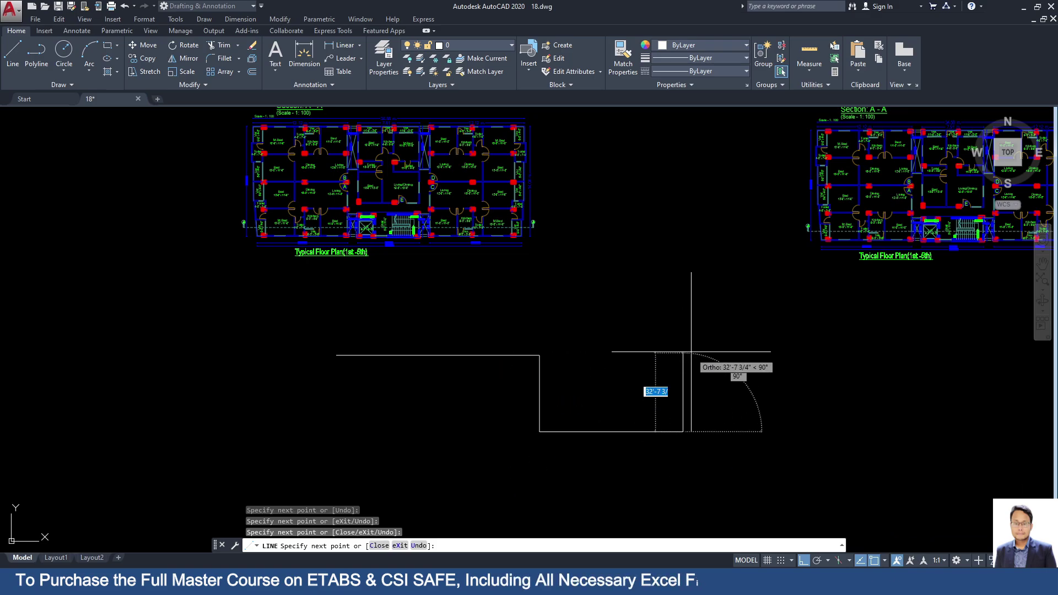
{"action": "left_click", "coordinate": [683, 342]}
{"action": "left_click", "coordinate": [841, 351]}
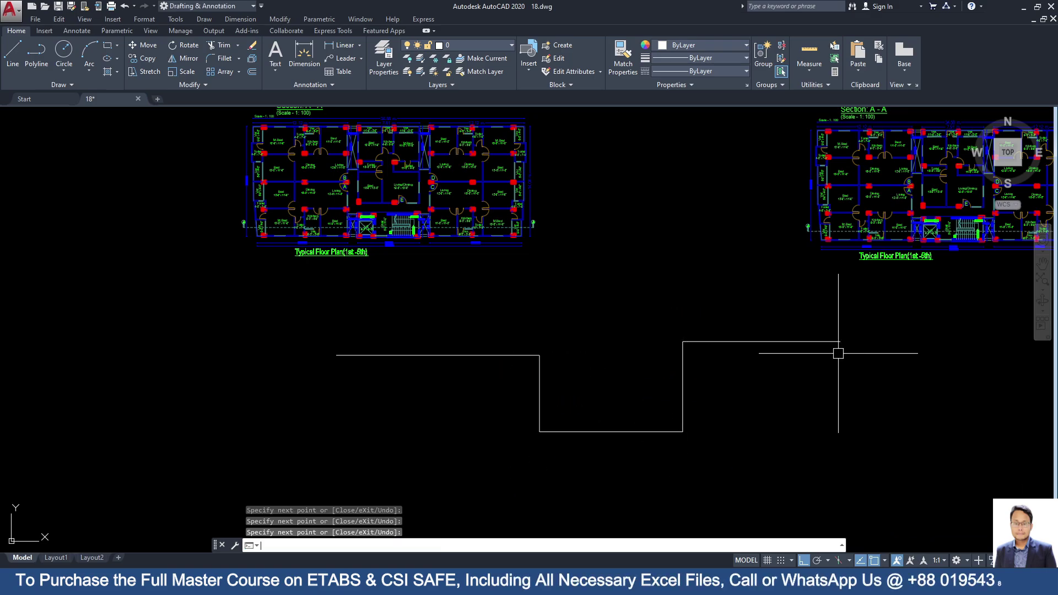
{"action": "key", "text": "Return"}
{"action": "middle_click_drag", "start_coordinate": [686, 408], "coordinate": [642, 253]}
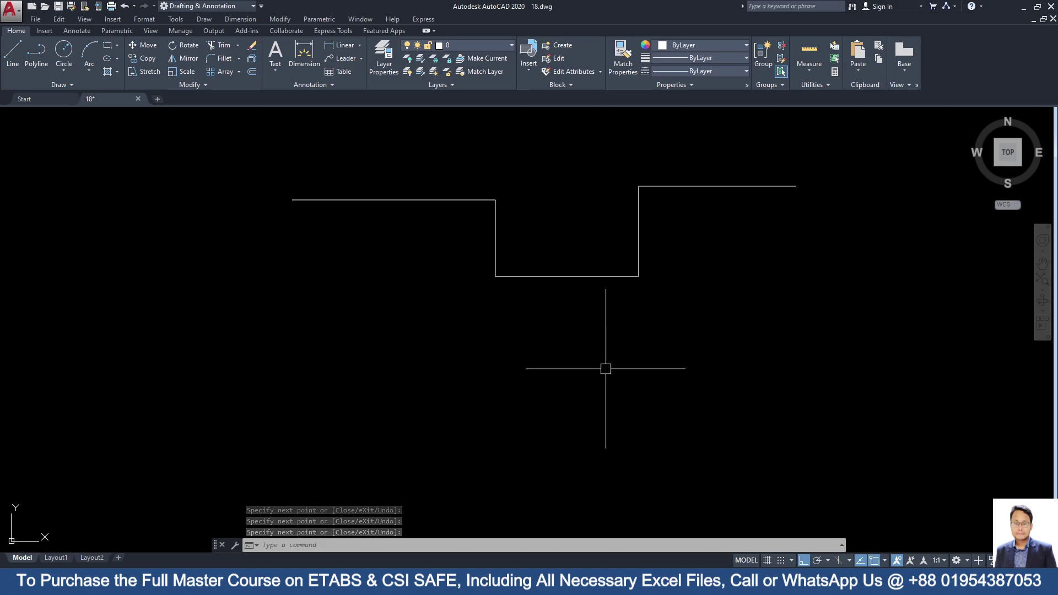
- Draw a square rectangle below the stepped line with the rectangle command
{"action": "type", "text": "REC"}
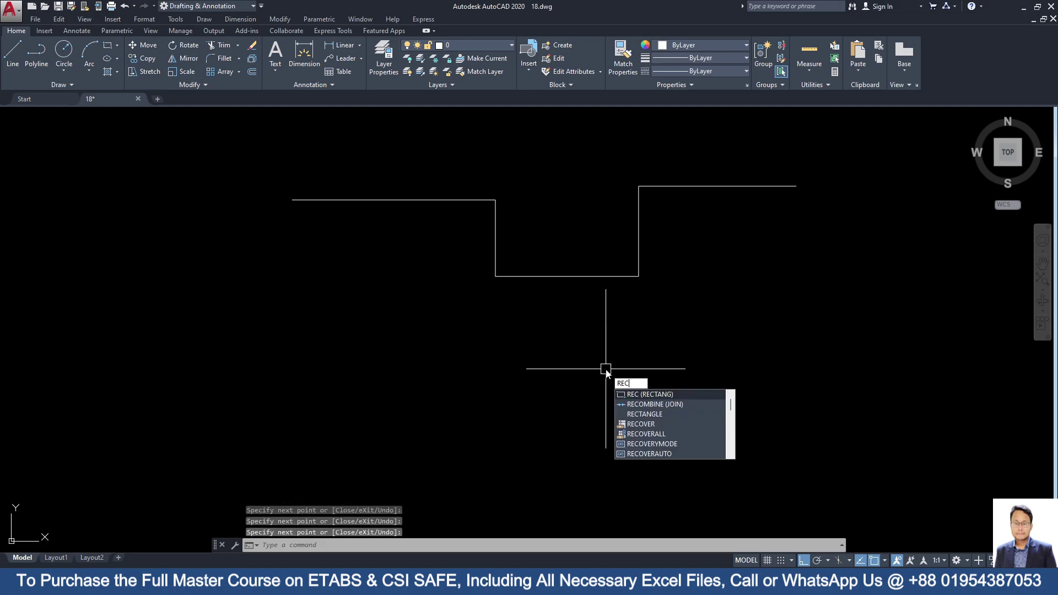
{"action": "key", "text": "Return"}
{"action": "left_click", "coordinate": [295, 355]}
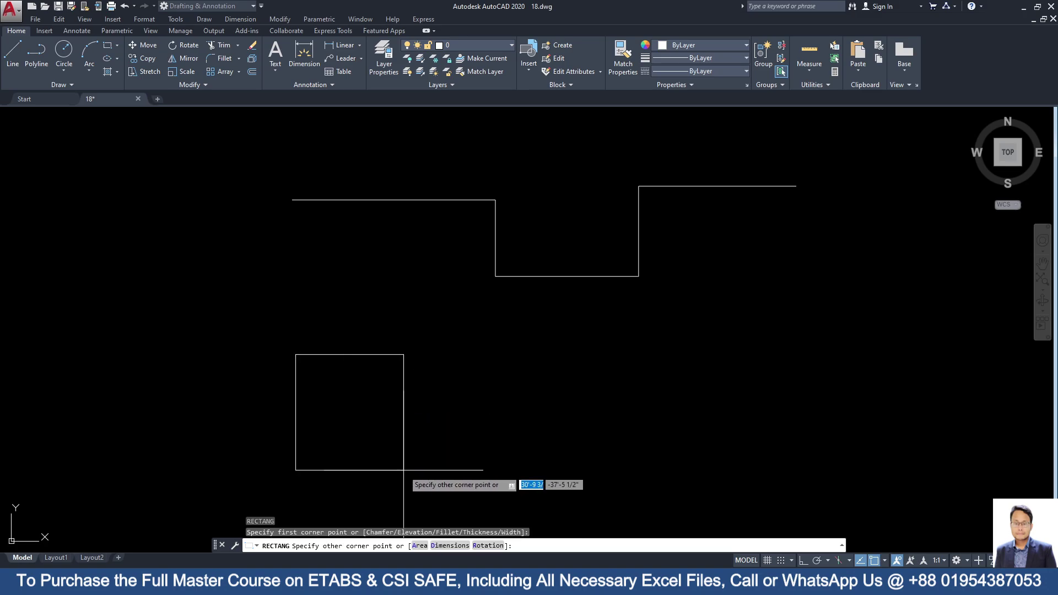
{"action": "left_click", "coordinate": [429, 480]}
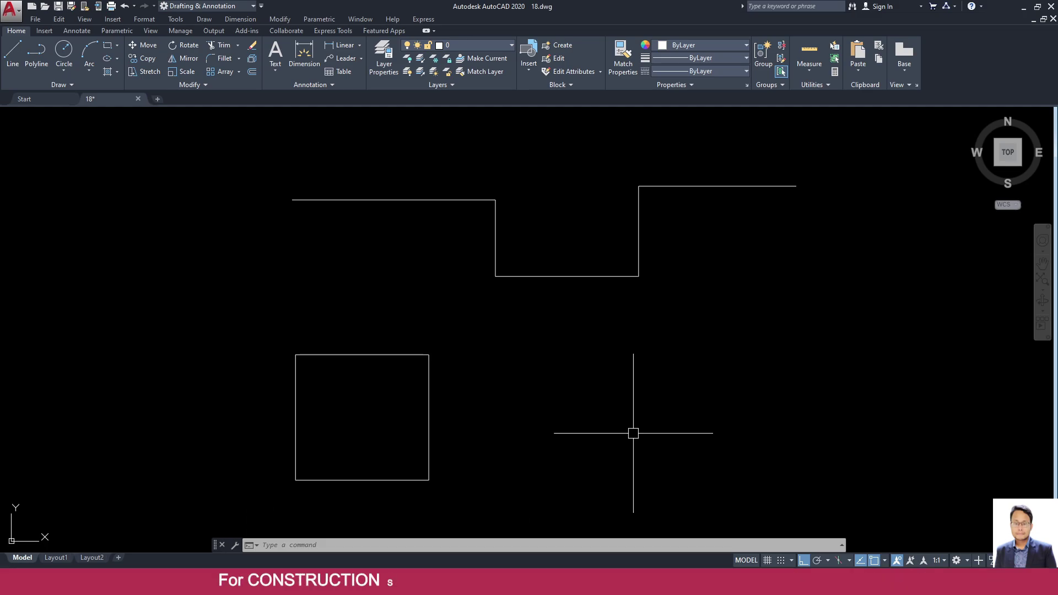
- Zoom out, window-select the stepped line and rectangle, then clear the selection
{"action": "scroll", "coordinate": [360, 316], "scroll_direction": "down", "scroll_amount": 4}
{"action": "middle_click_drag", "start_coordinate": [360, 316], "coordinate": [341, 354]}
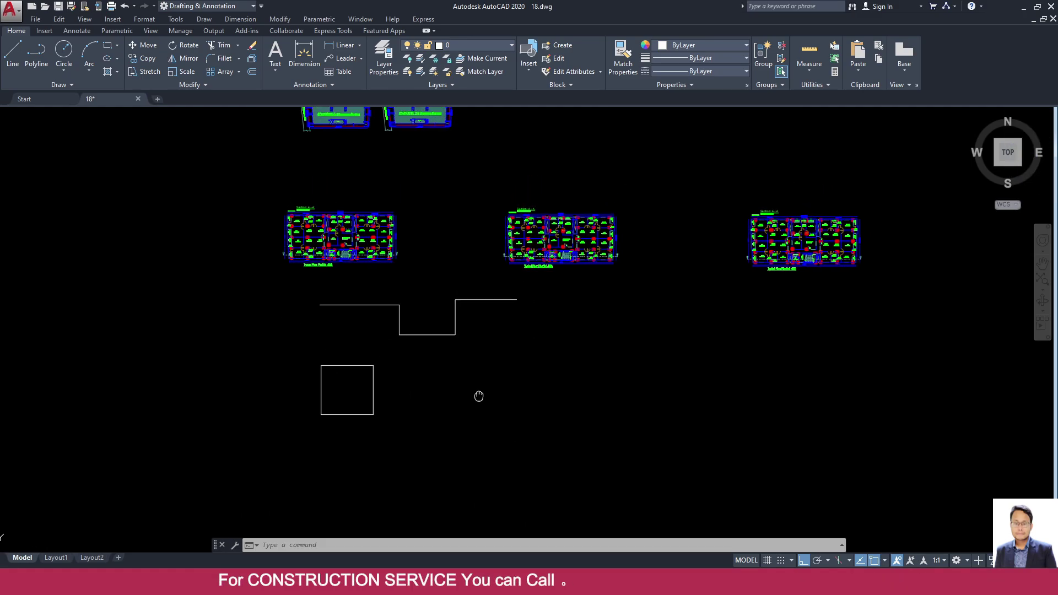
{"action": "left_click", "coordinate": [483, 455]}
{"action": "left_click", "coordinate": [247, 307]}
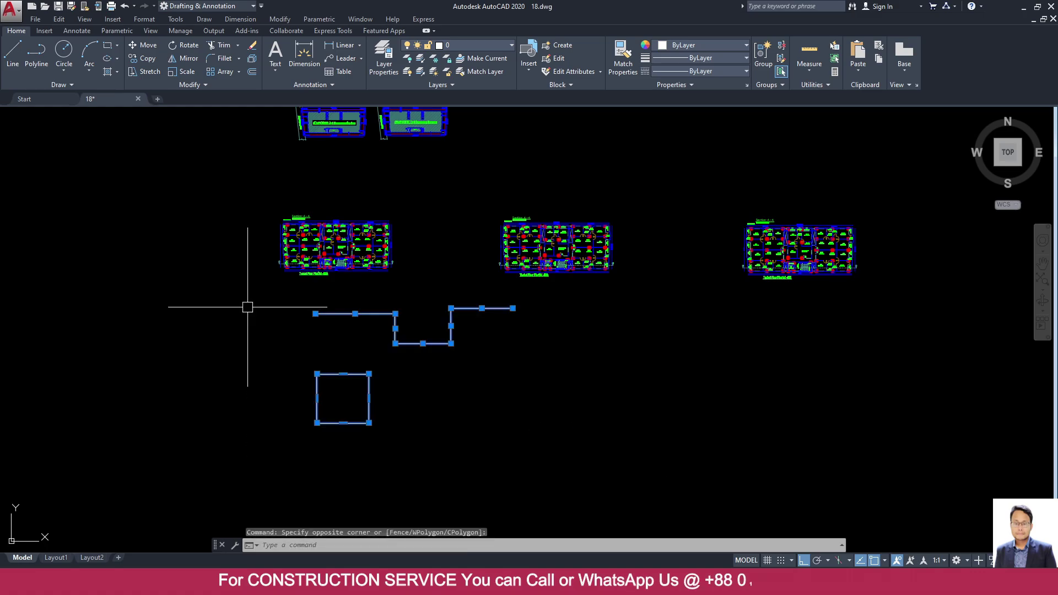
{"action": "key", "text": "Escape"}
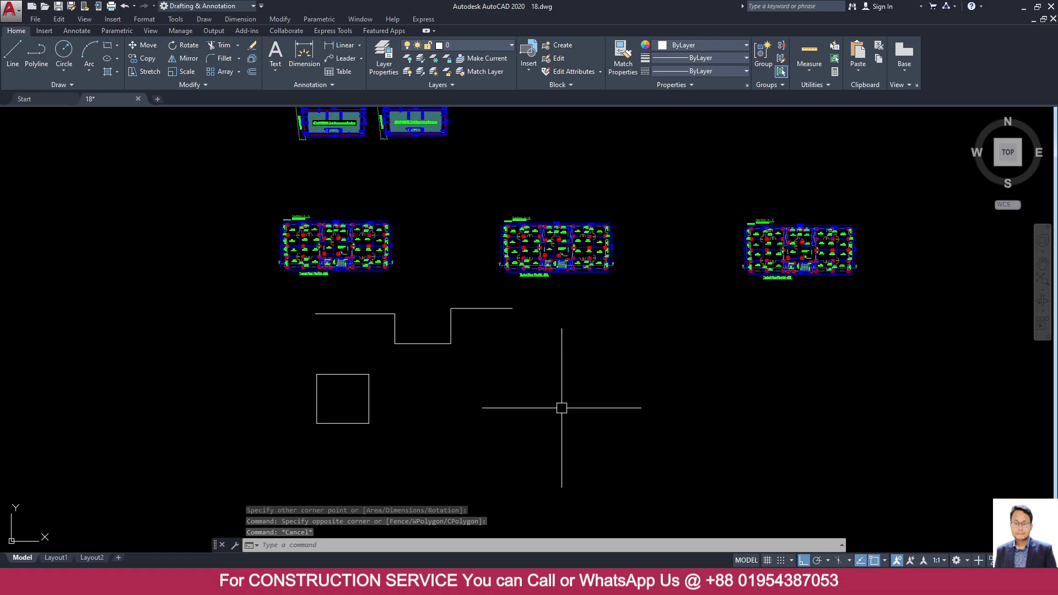
- Start ALIASEDIT from the command-line autocomplete to open the acad.pgp alias list
{"action": "type", "text": "ALIASEDIT"}
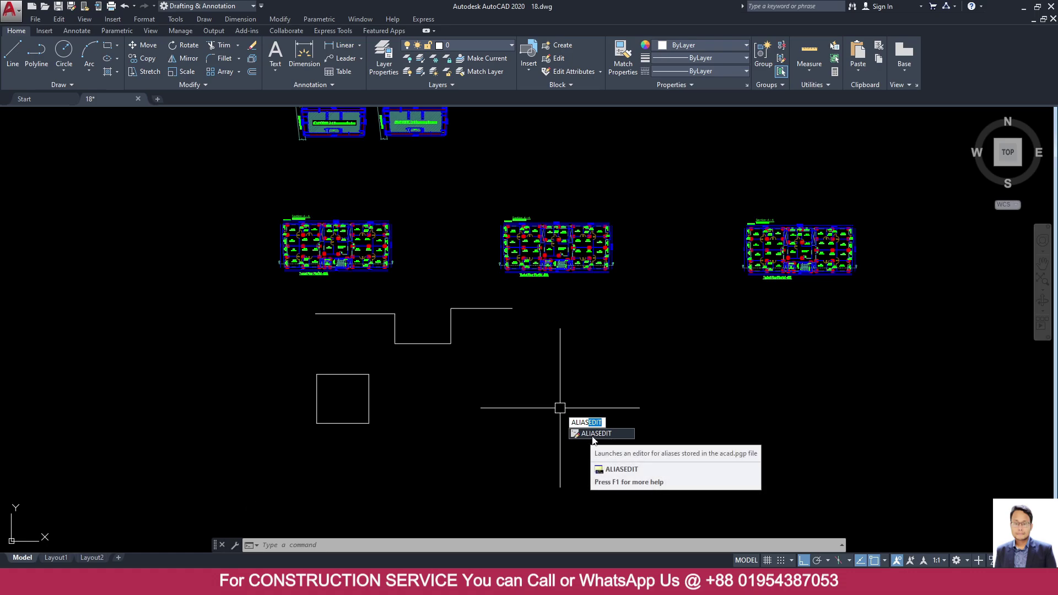
{"action": "left_click", "coordinate": [627, 434]}
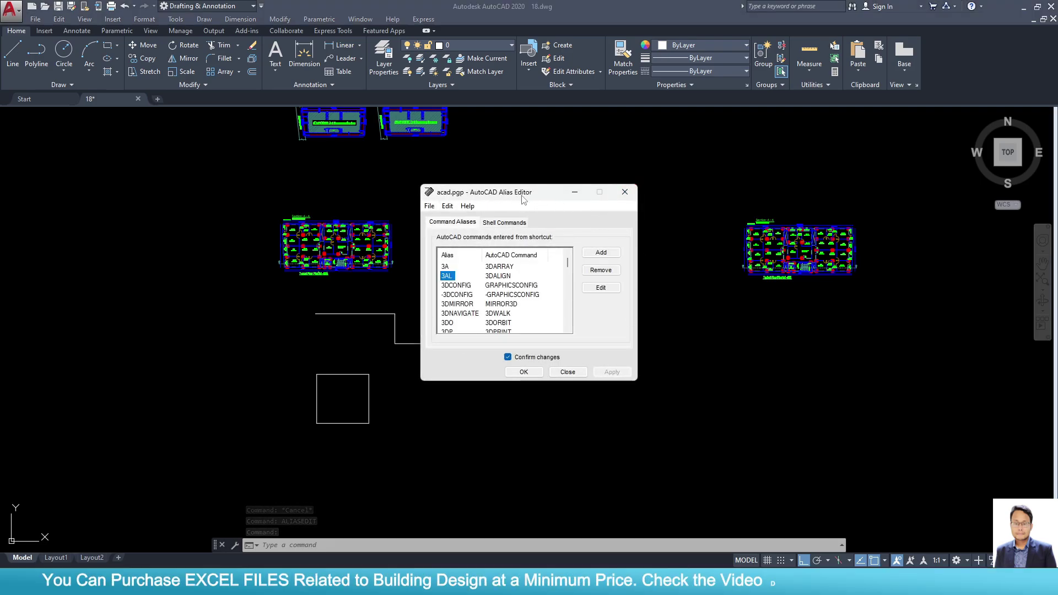
{"action": "left_click", "coordinate": [625, 192]}
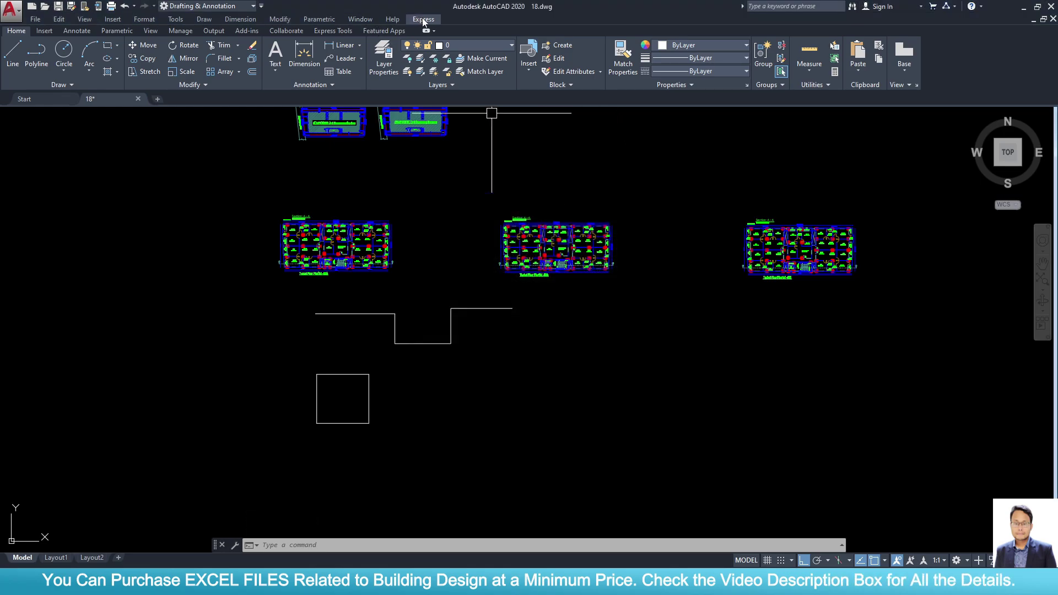
{"action": "left_click", "coordinate": [423, 19]}
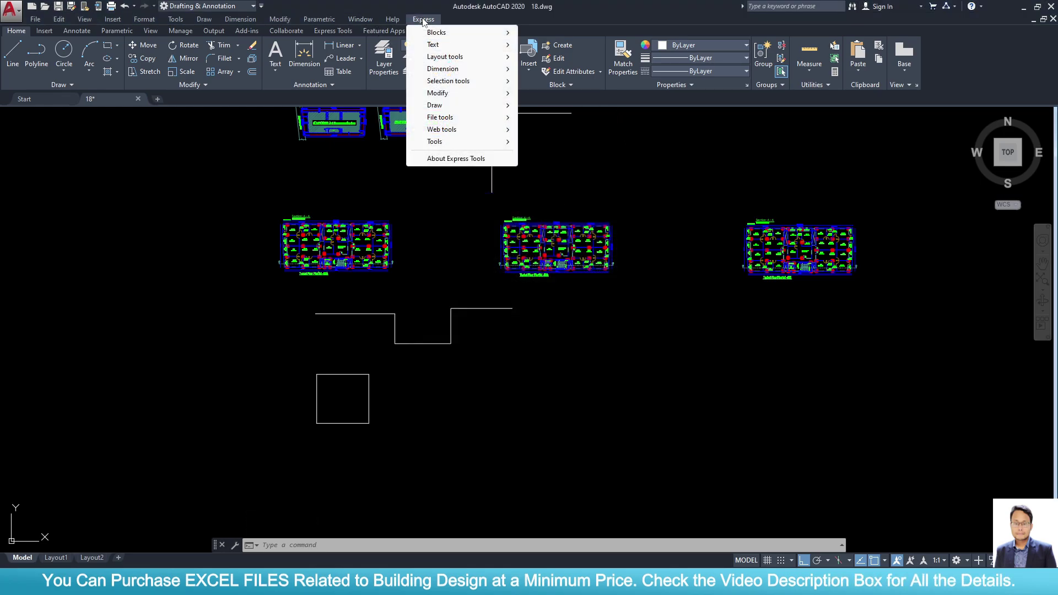
{"action": "mouse_move", "coordinate": [457, 141]}
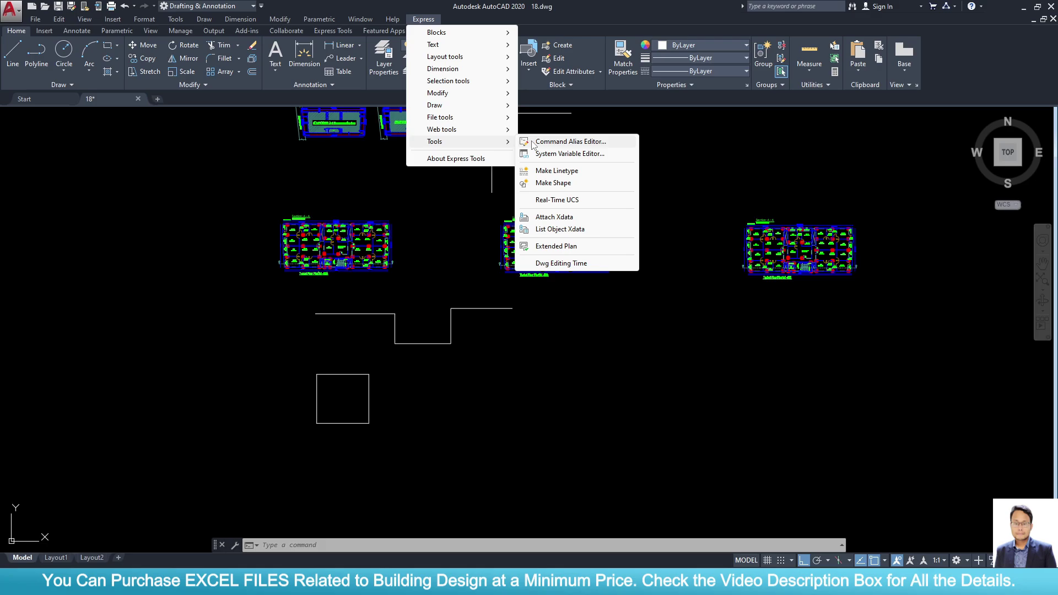
{"action": "left_click", "coordinate": [560, 145]}
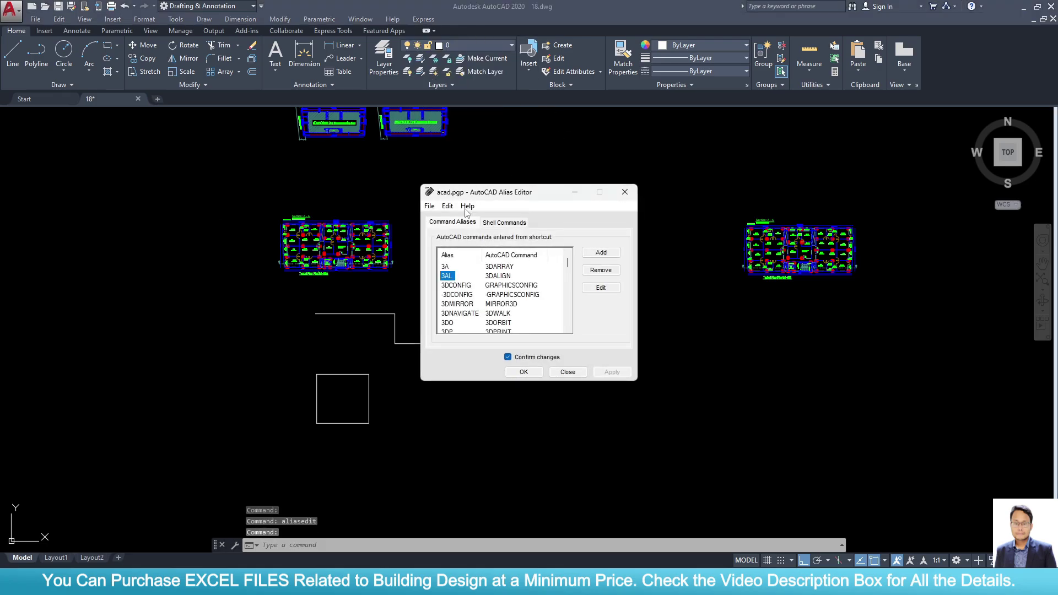
- Open print settings for the alias list and select Microsoft Print to PDF as the printer
{"action": "left_click", "coordinate": [430, 207]}
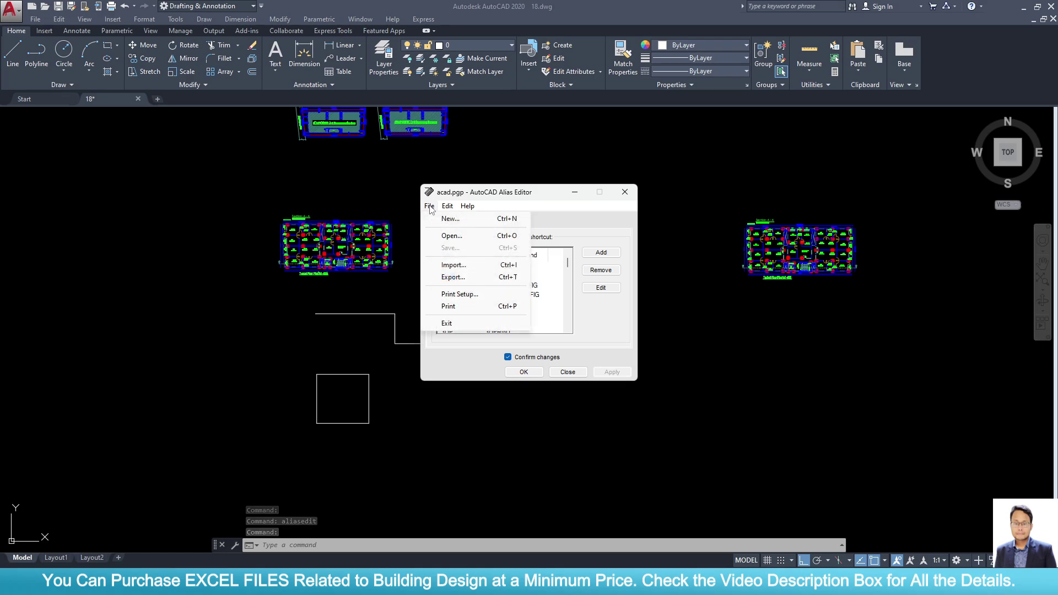
{"action": "left_click", "coordinate": [455, 307]}
{"action": "left_click", "coordinate": [504, 167]}
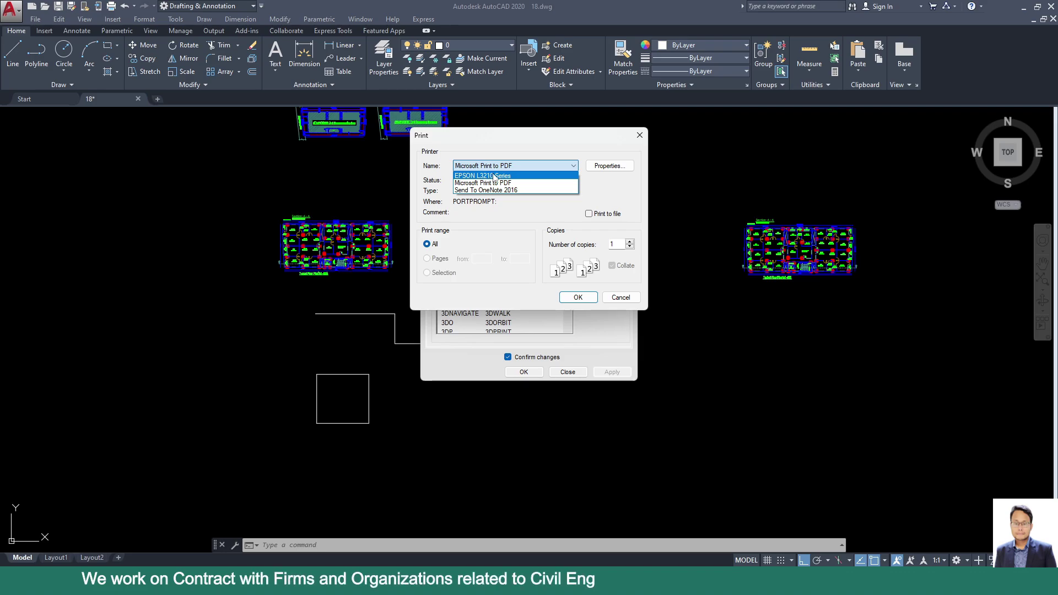
{"action": "left_click", "coordinate": [494, 176]}
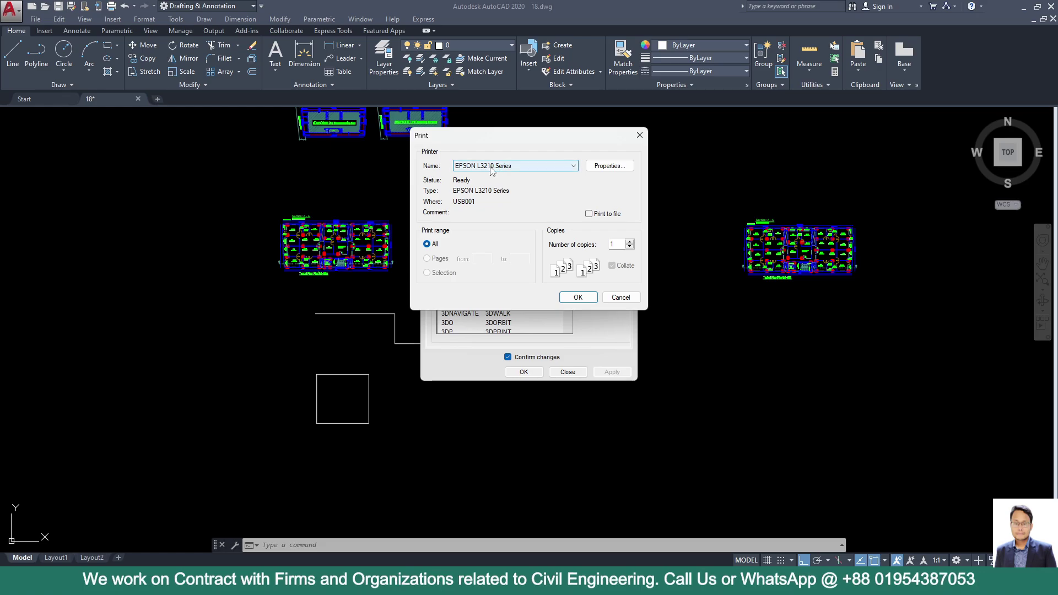
{"action": "left_click", "coordinate": [492, 171]}
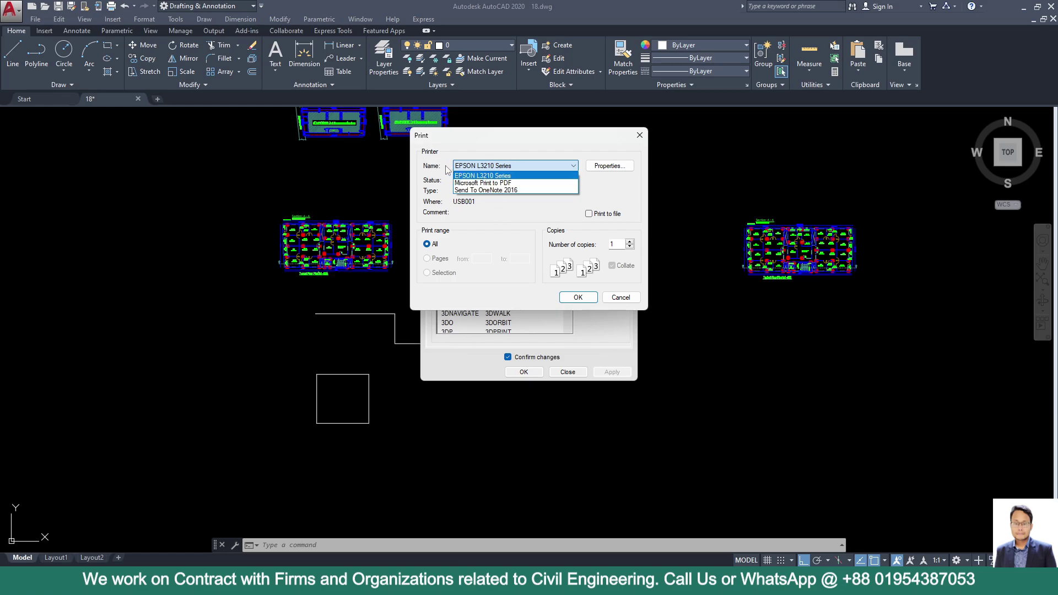
{"action": "left_click", "coordinate": [487, 169]}
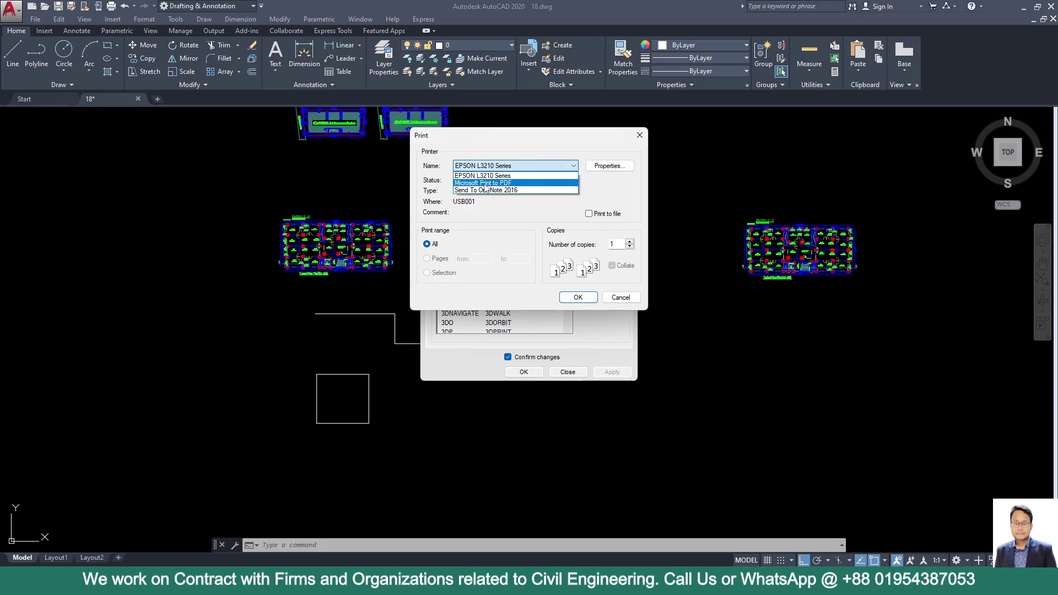
{"action": "left_click", "coordinate": [485, 183]}
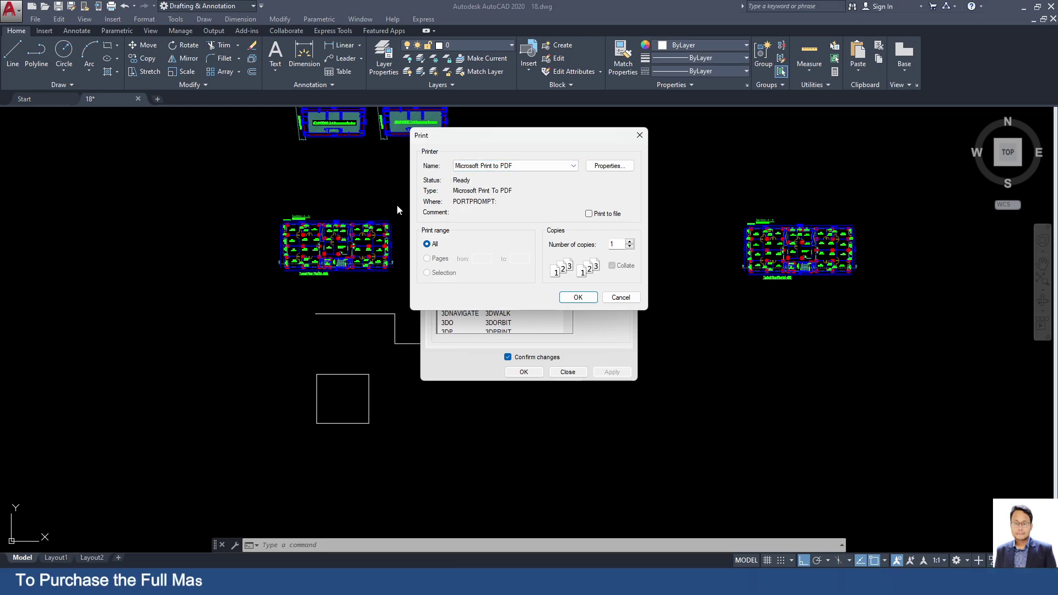
- Print the aliases to Desktop PDF 'CAD SHORTCUT COMMANDS' and close the Alias Editor
{"action": "left_click", "coordinate": [581, 302]}
{"action": "type", "text": "CAD SHORTCUT COMMANDS"}
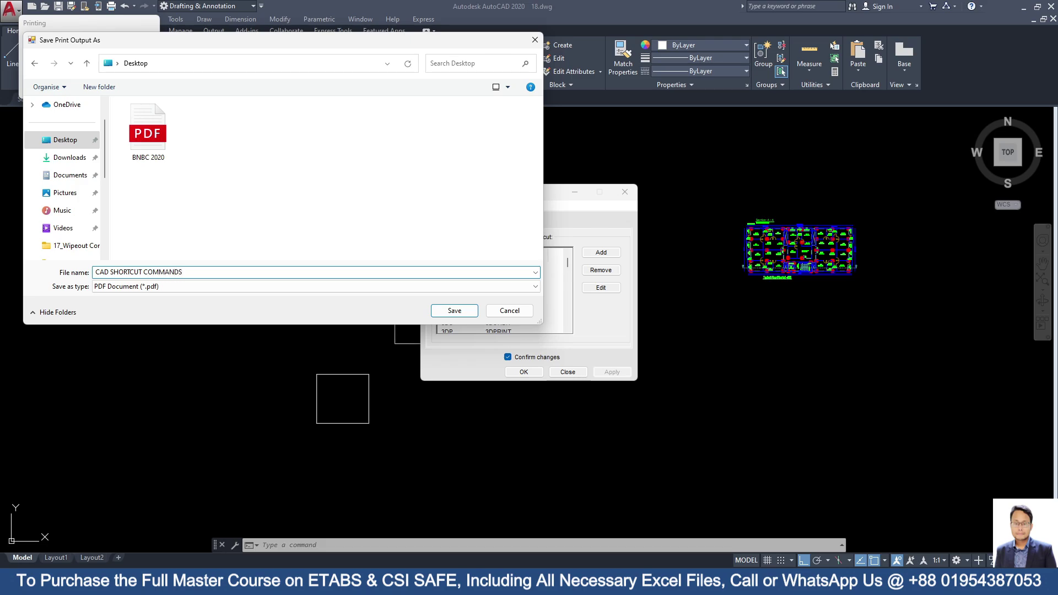
{"action": "key", "text": "Return"}
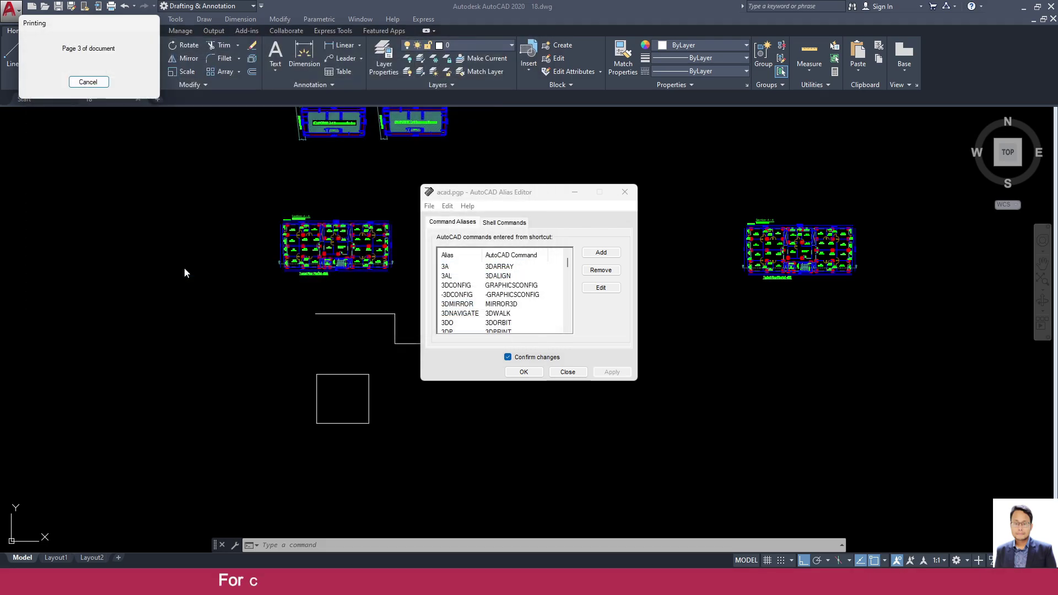
{"action": "left_click", "coordinate": [524, 372]}
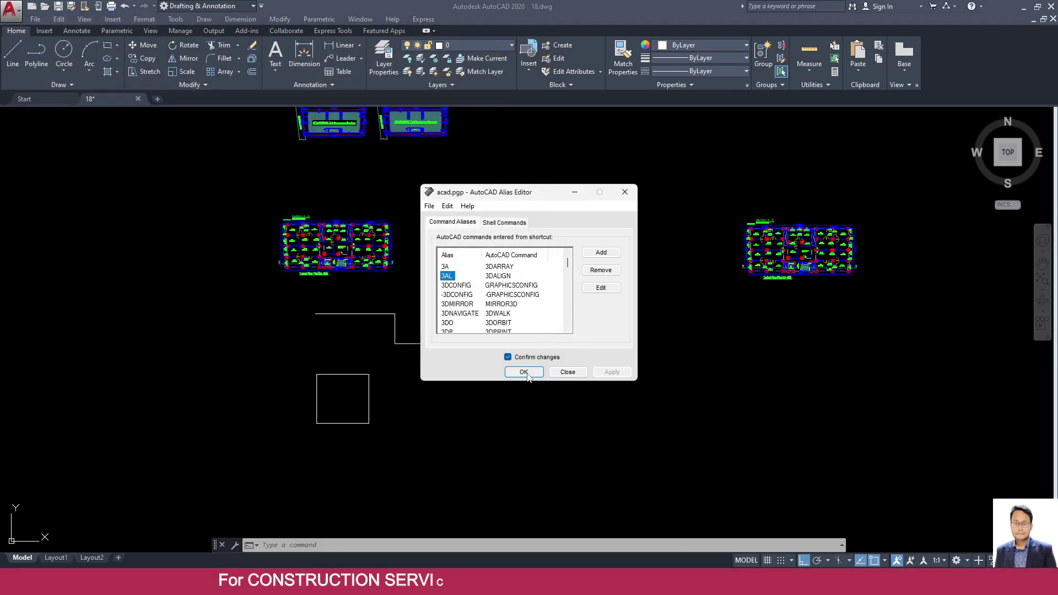
{"action": "left_click", "coordinate": [599, 329]}
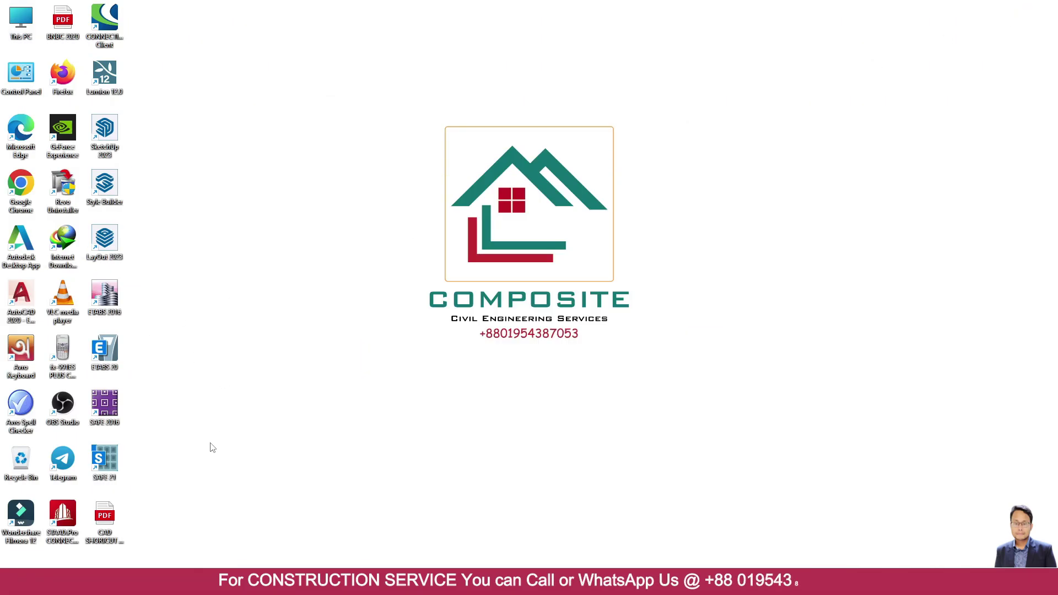
- Open the CAD SHORTCUT COMMANDS PDF from the desktop in Edge
{"action": "double_click", "coordinate": [105, 521]}
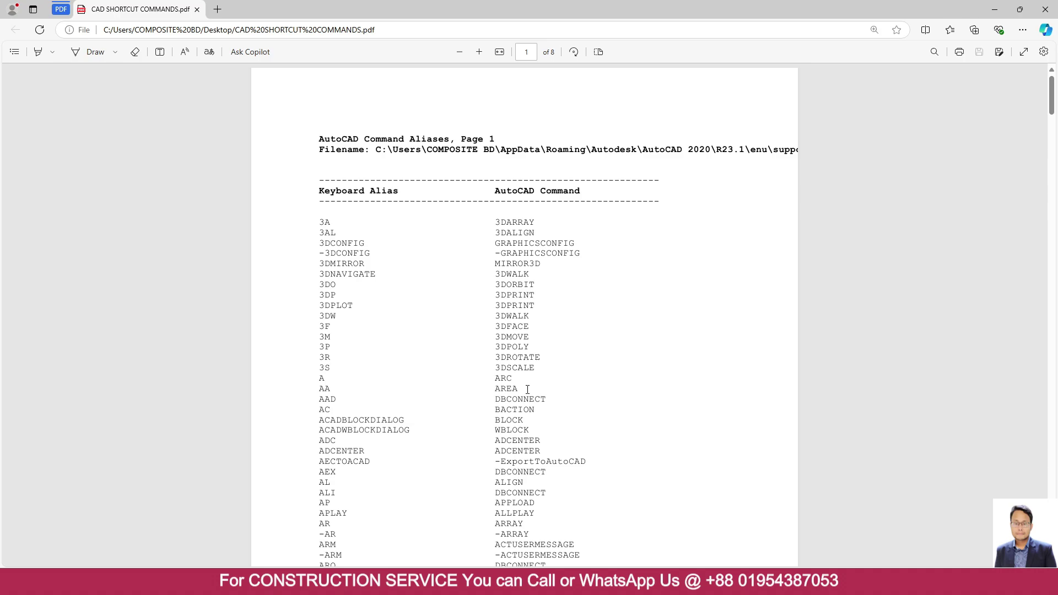
{"action": "left_click_drag", "start_coordinate": [527, 389], "coordinate": [320, 389]}
{"action": "left_click", "coordinate": [324, 386]}
{"action": "triple_click", "coordinate": [319, 388]}
{"action": "left_click", "coordinate": [481, 377]}
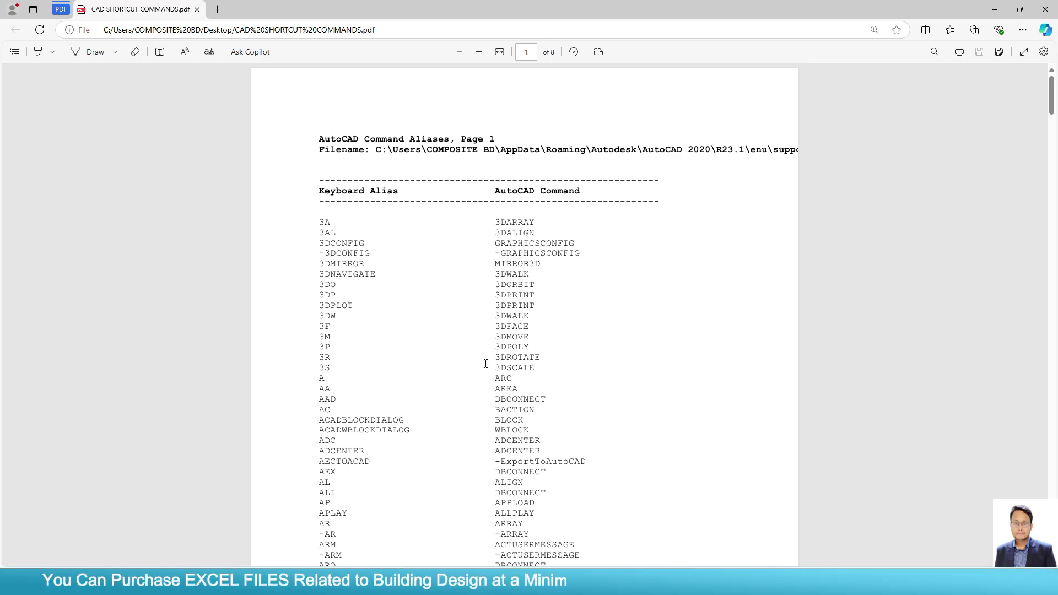
{"action": "scroll", "coordinate": [486, 364], "scroll_direction": "down", "scroll_amount": 4}
{"action": "scroll", "coordinate": [485, 364], "scroll_direction": "down", "scroll_amount": 5}
{"action": "scroll", "coordinate": [485, 362], "scroll_direction": "down", "scroll_amount": 6}
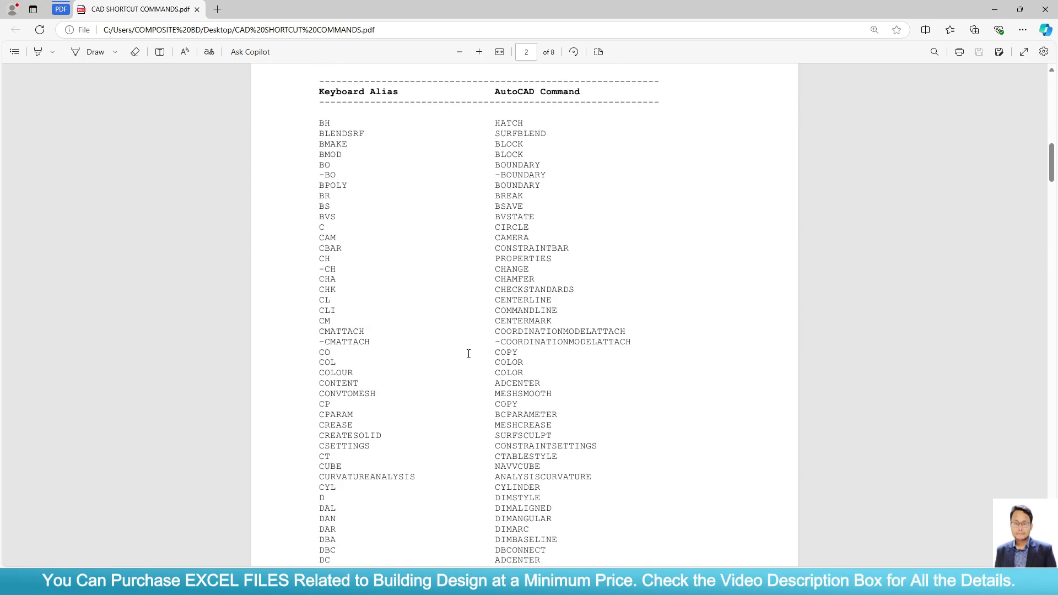
{"action": "scroll", "coordinate": [411, 415], "scroll_direction": "down", "scroll_amount": 1}
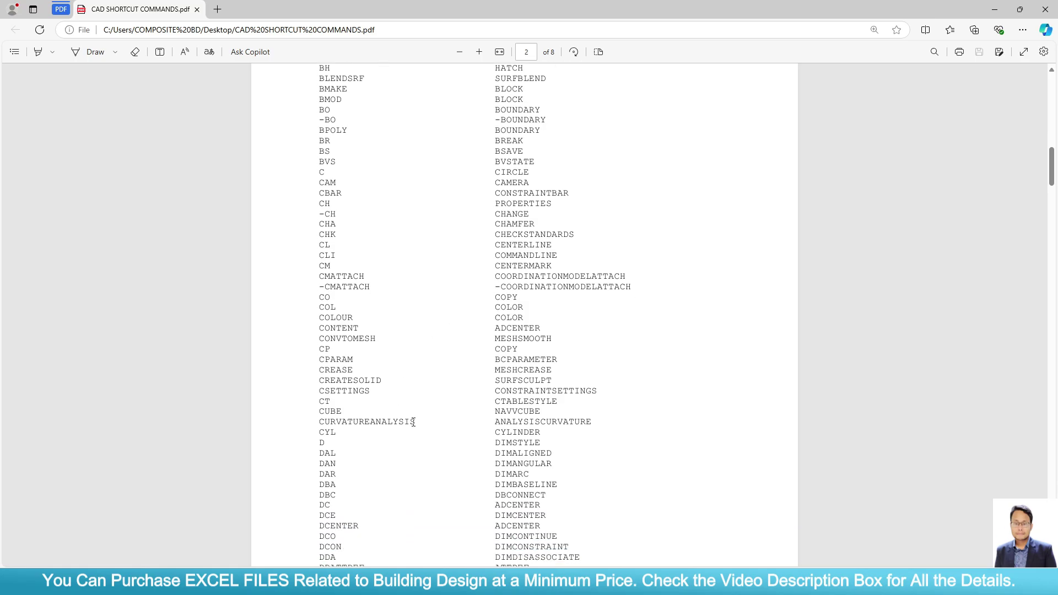
{"action": "scroll", "coordinate": [534, 342], "scroll_direction": "down", "scroll_amount": 4}
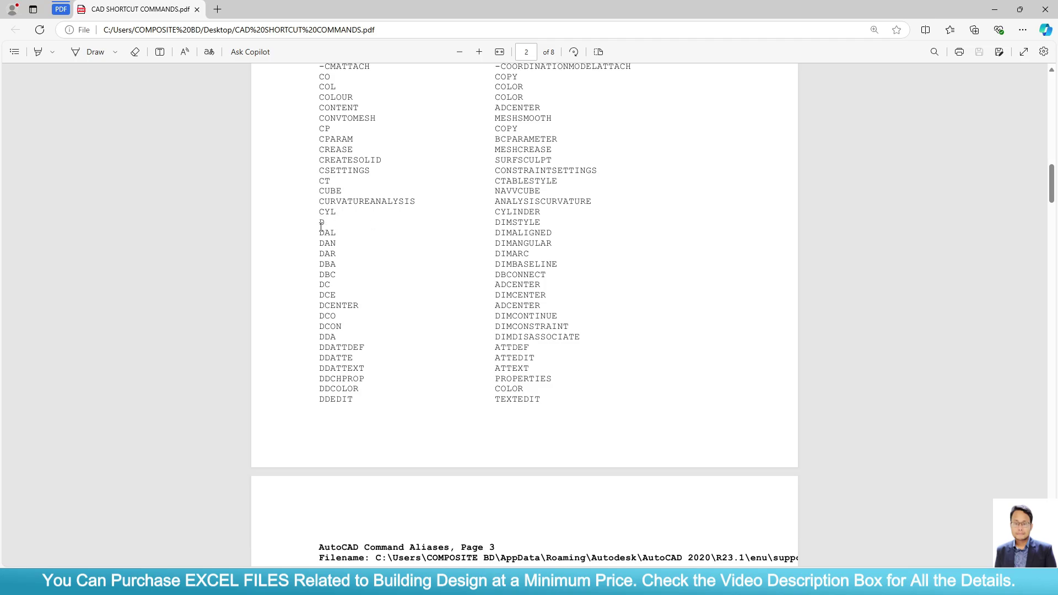
{"action": "scroll", "coordinate": [433, 244], "scroll_direction": "down", "scroll_amount": 7}
{"action": "scroll", "coordinate": [442, 277], "scroll_direction": "down", "scroll_amount": 3}
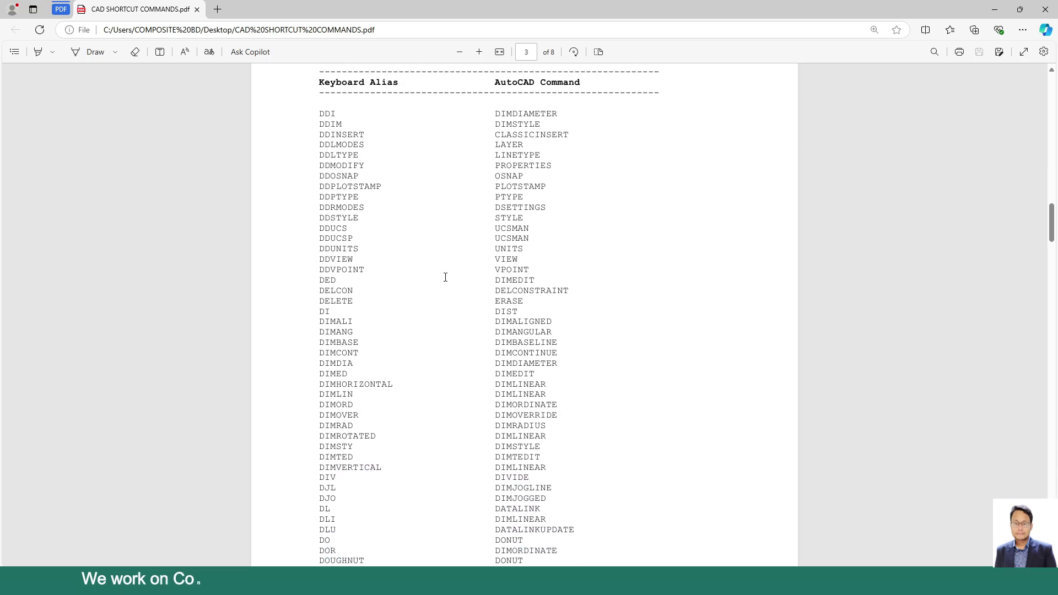
{"action": "scroll", "coordinate": [446, 277], "scroll_direction": "down", "scroll_amount": 4}
{"action": "scroll", "coordinate": [446, 277], "scroll_direction": "down", "scroll_amount": 7}
{"action": "scroll", "coordinate": [446, 275], "scroll_direction": "down", "scroll_amount": 7}
{"action": "scroll", "coordinate": [448, 276], "scroll_direction": "down", "scroll_amount": 3}
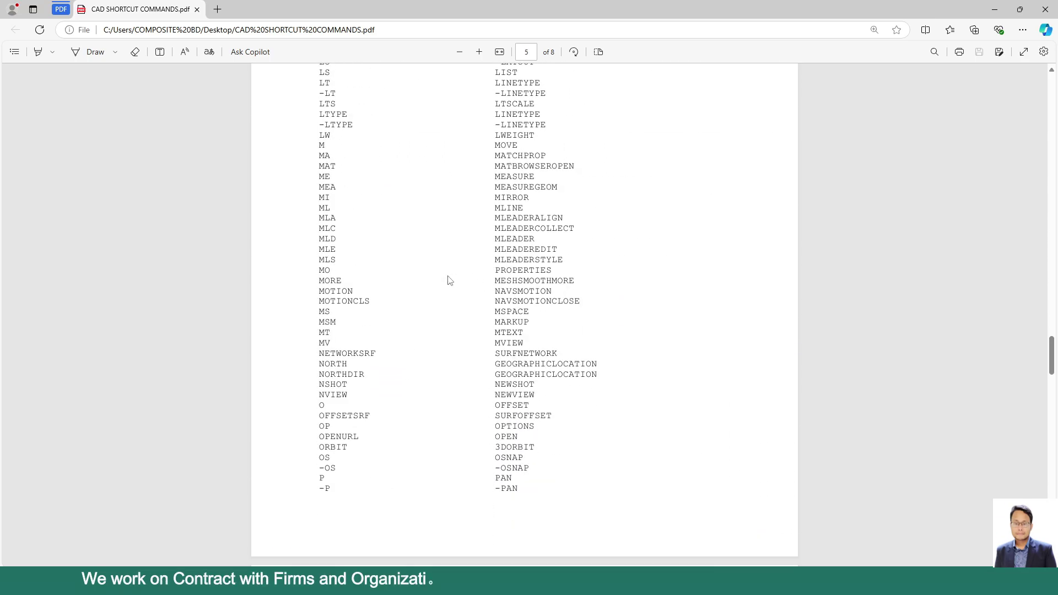
{"action": "scroll", "coordinate": [450, 276], "scroll_direction": "down", "scroll_amount": 5}
{"action": "scroll", "coordinate": [450, 276], "scroll_direction": "down", "scroll_amount": 8}
{"action": "scroll", "coordinate": [450, 276], "scroll_direction": "up", "scroll_amount": 8}
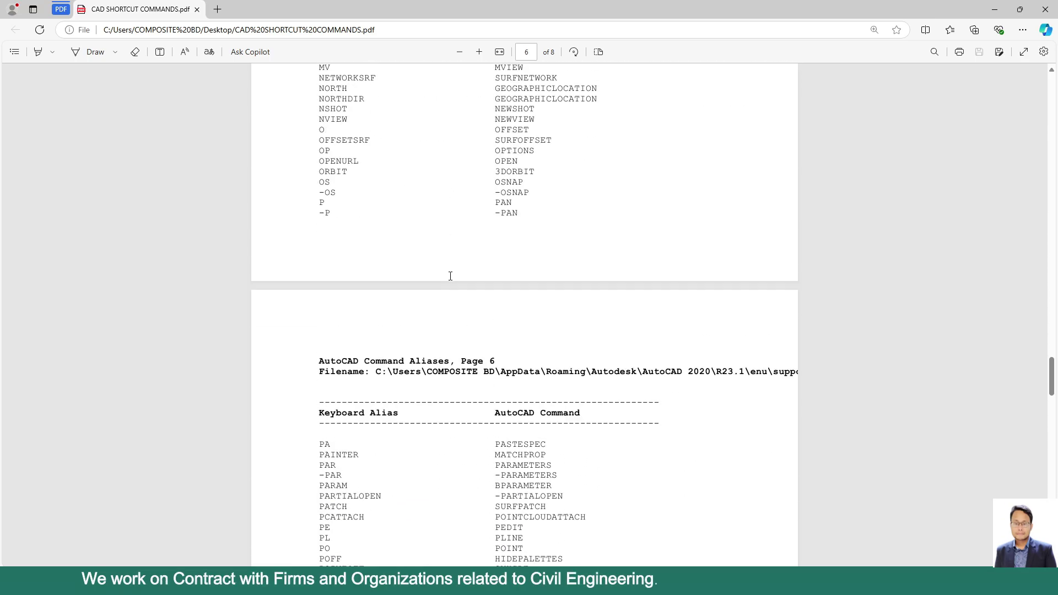
{"action": "scroll", "coordinate": [450, 276], "scroll_direction": "up", "scroll_amount": 4}
{"action": "scroll", "coordinate": [450, 276], "scroll_direction": "up", "scroll_amount": 6}
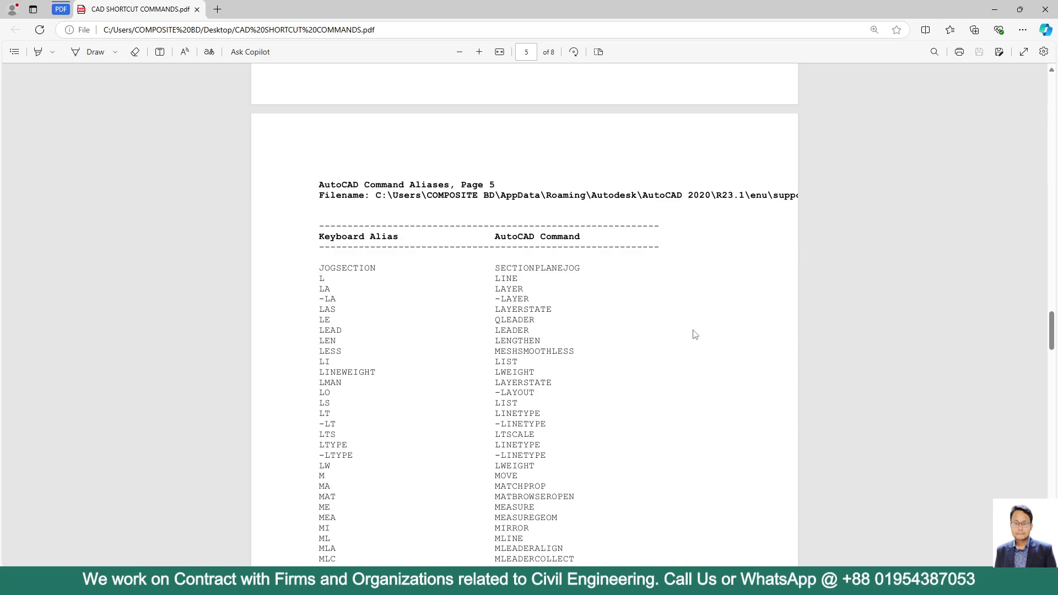
- Scroll through the PDF's alias pages down to page 7 and back up
{"action": "scroll", "coordinate": [557, 330], "scroll_direction": "down", "scroll_amount": 2}
{"action": "scroll", "coordinate": [556, 328], "scroll_direction": "down", "scroll_amount": 4}
{"action": "scroll", "coordinate": [554, 327], "scroll_direction": "down", "scroll_amount": 1}
{"action": "scroll", "coordinate": [547, 322], "scroll_direction": "down", "scroll_amount": 5}
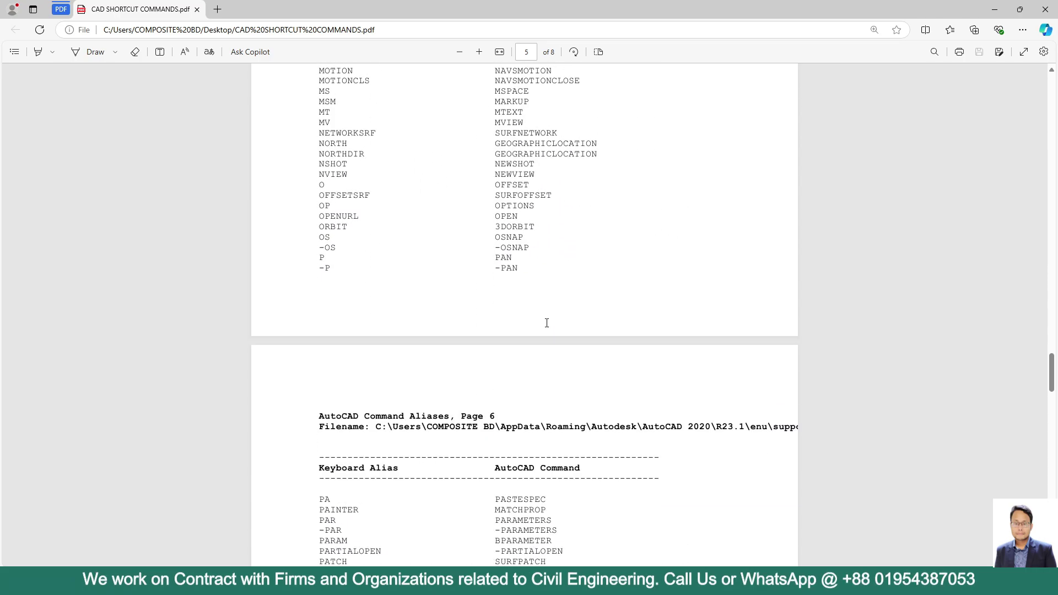
{"action": "scroll", "coordinate": [546, 323], "scroll_direction": "down", "scroll_amount": 1}
{"action": "scroll", "coordinate": [380, 340], "scroll_direction": "down", "scroll_amount": 4}
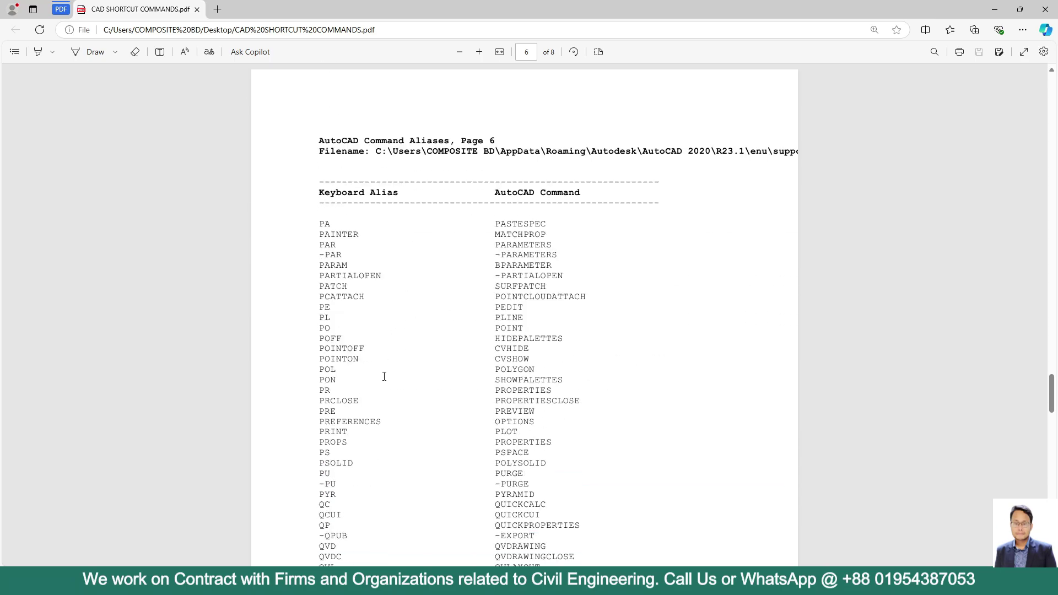
{"action": "scroll", "coordinate": [386, 386], "scroll_direction": "down", "scroll_amount": 5}
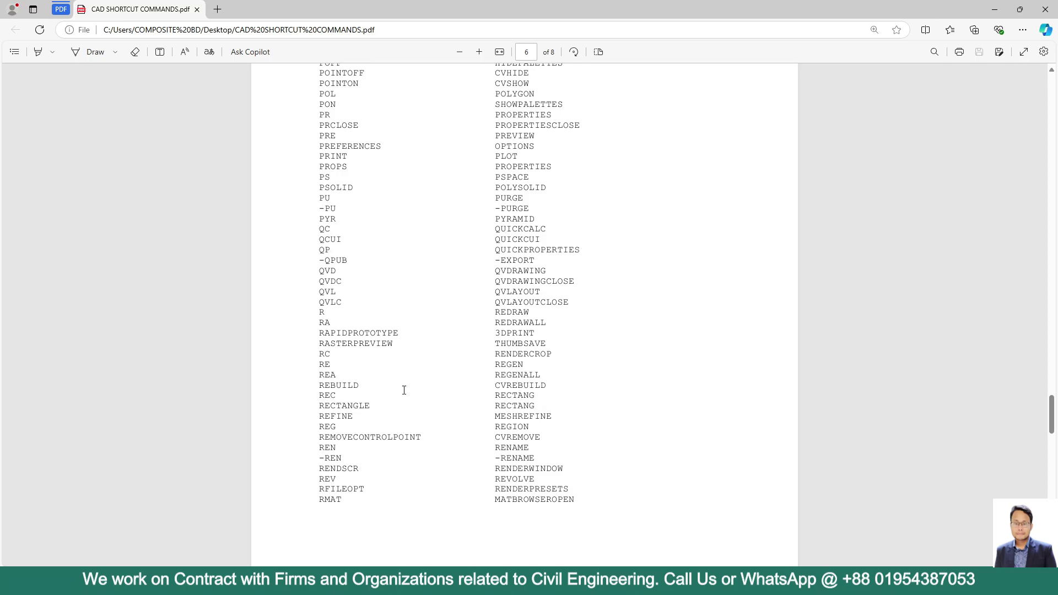
{"action": "scroll", "coordinate": [419, 381], "scroll_direction": "down", "scroll_amount": 1}
{"action": "scroll", "coordinate": [436, 371], "scroll_direction": "down", "scroll_amount": 8}
{"action": "scroll", "coordinate": [438, 369], "scroll_direction": "down", "scroll_amount": 5}
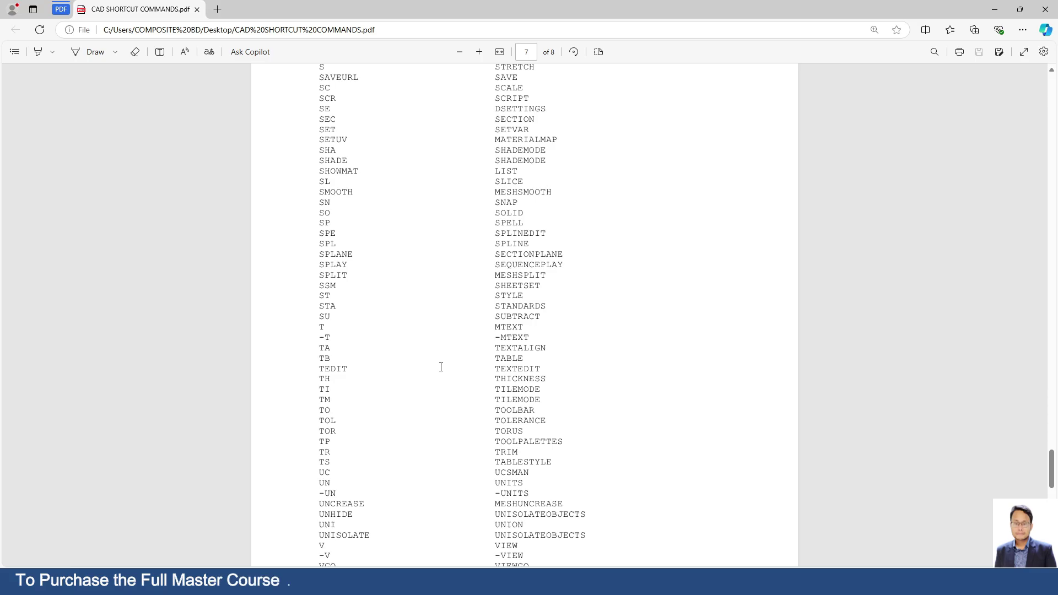
{"action": "scroll", "coordinate": [440, 367], "scroll_direction": "up", "scroll_amount": 2}
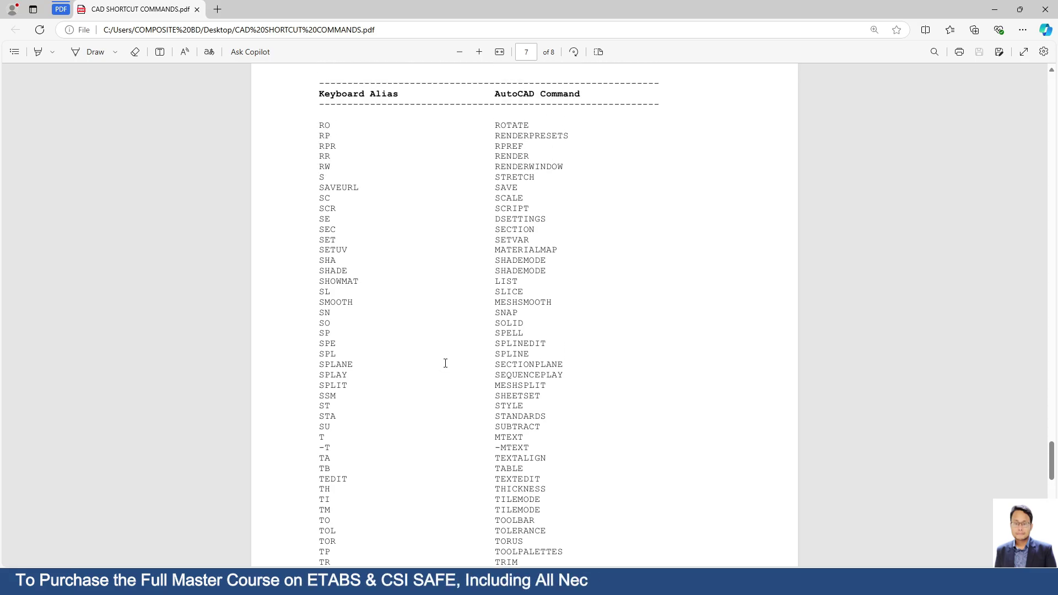
{"action": "scroll", "coordinate": [446, 364], "scroll_direction": "down", "scroll_amount": 3}
{"action": "scroll", "coordinate": [445, 363], "scroll_direction": "up", "scroll_amount": 5}
{"action": "scroll", "coordinate": [445, 363], "scroll_direction": "up", "scroll_amount": 5}
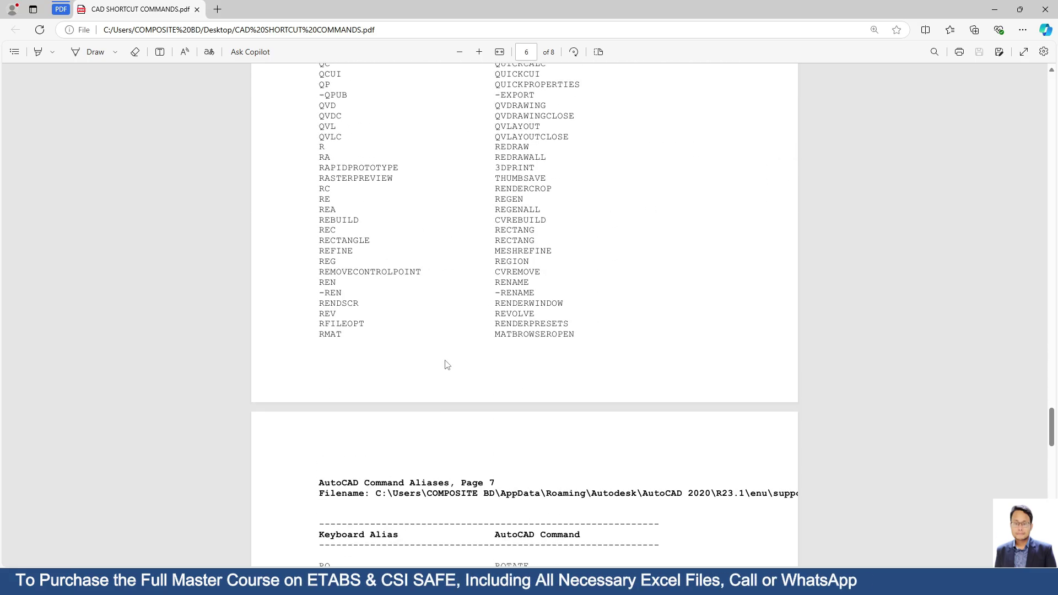
{"action": "scroll", "coordinate": [444, 366], "scroll_direction": "up", "scroll_amount": 3}
{"action": "scroll", "coordinate": [446, 361], "scroll_direction": "up", "scroll_amount": 1}
{"action": "scroll", "coordinate": [447, 357], "scroll_direction": "up", "scroll_amount": 1}
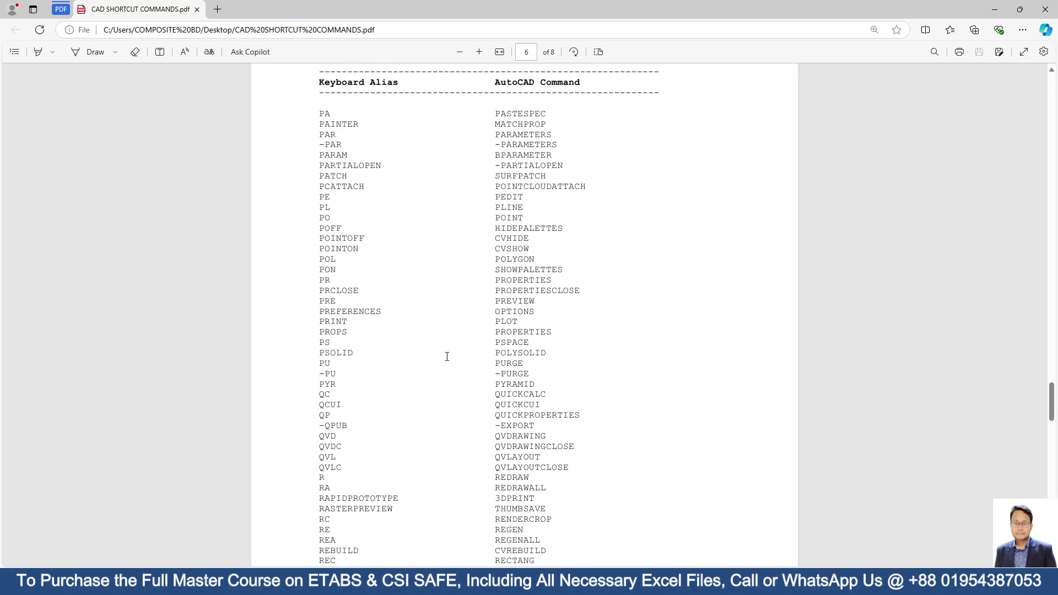
{"action": "scroll", "coordinate": [447, 356], "scroll_direction": "up", "scroll_amount": 5}
{"action": "scroll", "coordinate": [447, 357], "scroll_direction": "up", "scroll_amount": 1}
{"action": "scroll", "coordinate": [446, 356], "scroll_direction": "up", "scroll_amount": 3}
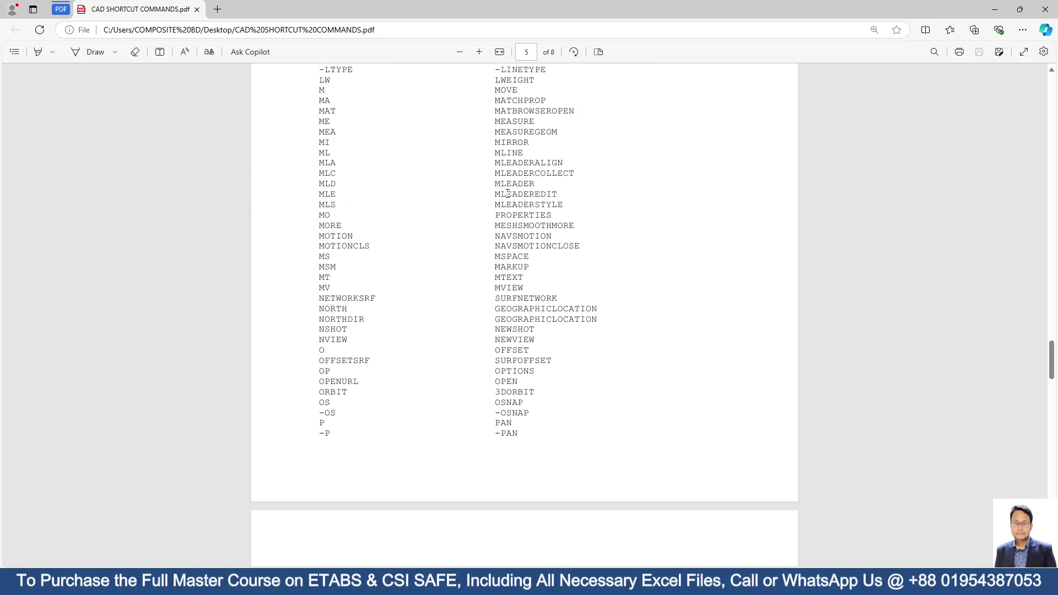
- Highlight MIRROR and the page 5 Keyboard Alias heading, clear it, then minimize Edge
{"action": "left_click_drag", "start_coordinate": [530, 138], "coordinate": [491, 142]}
{"action": "scroll", "coordinate": [362, 276], "scroll_direction": "up", "scroll_amount": 10}
{"action": "scroll", "coordinate": [364, 279], "scroll_direction": "up", "scroll_amount": 1}
{"action": "scroll", "coordinate": [342, 384], "scroll_direction": "down", "scroll_amount": 3}
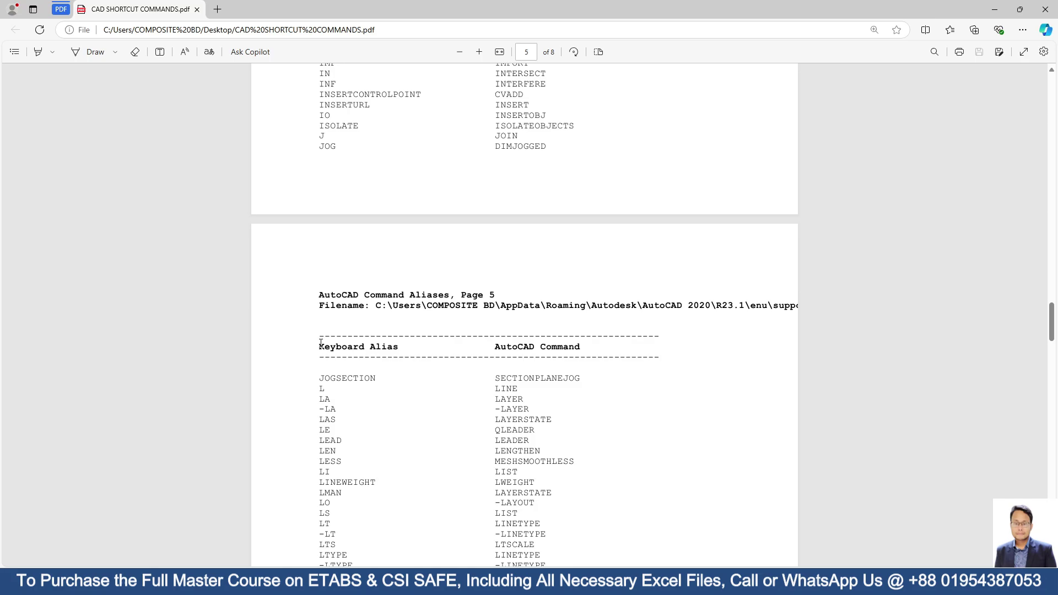
{"action": "left_click_drag", "start_coordinate": [320, 342], "coordinate": [410, 359]}
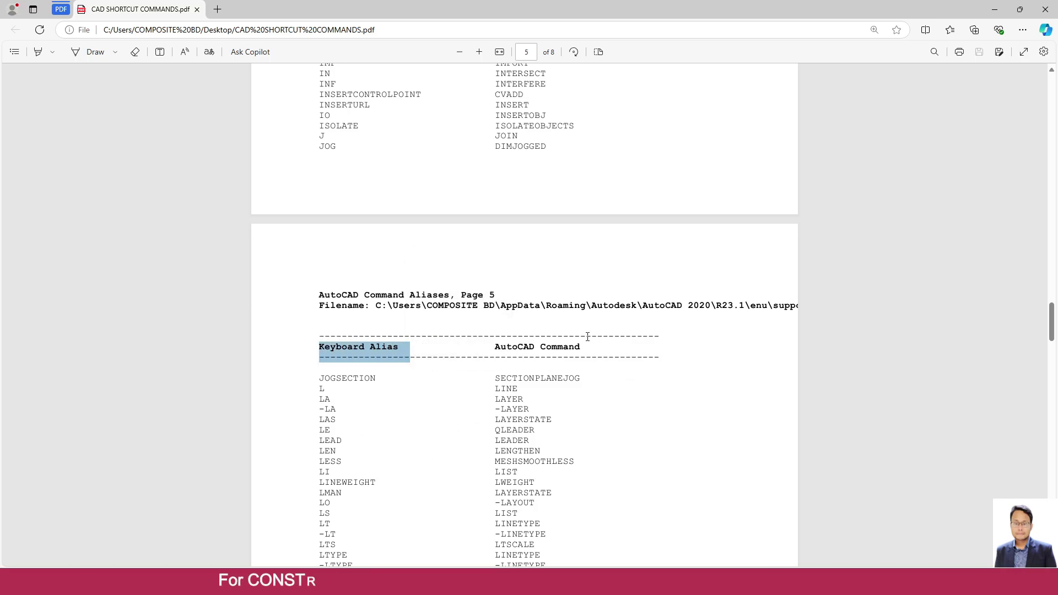
{"action": "left_click", "coordinate": [617, 348]}
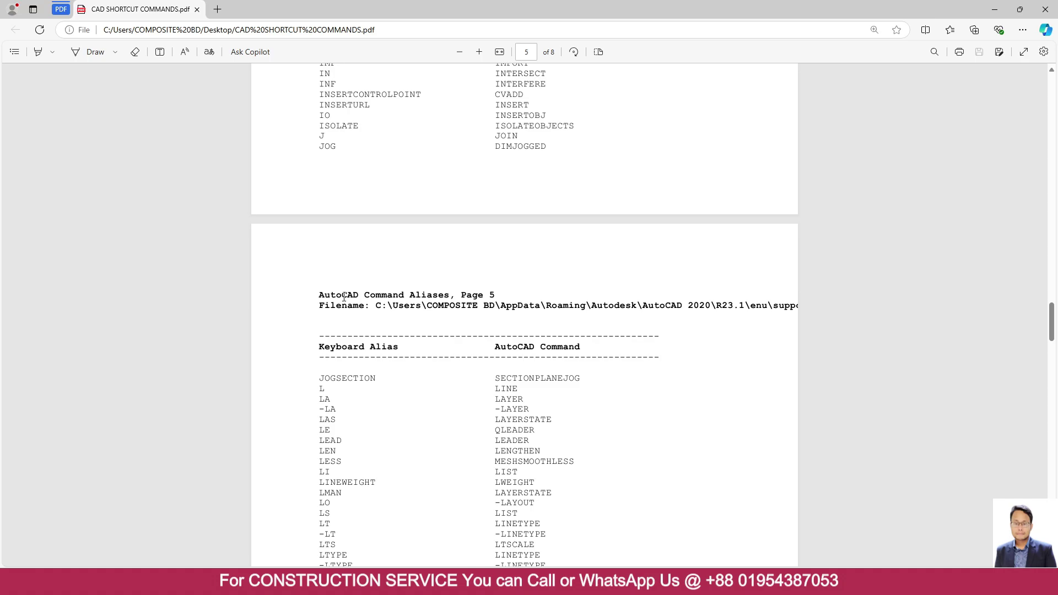
{"action": "left_click", "coordinate": [994, 10]}
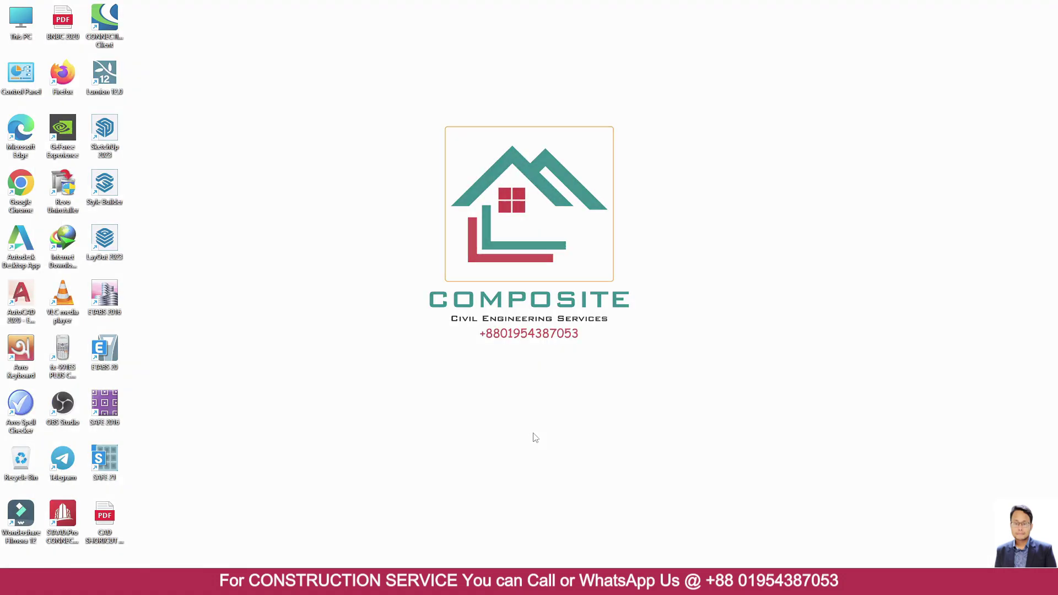